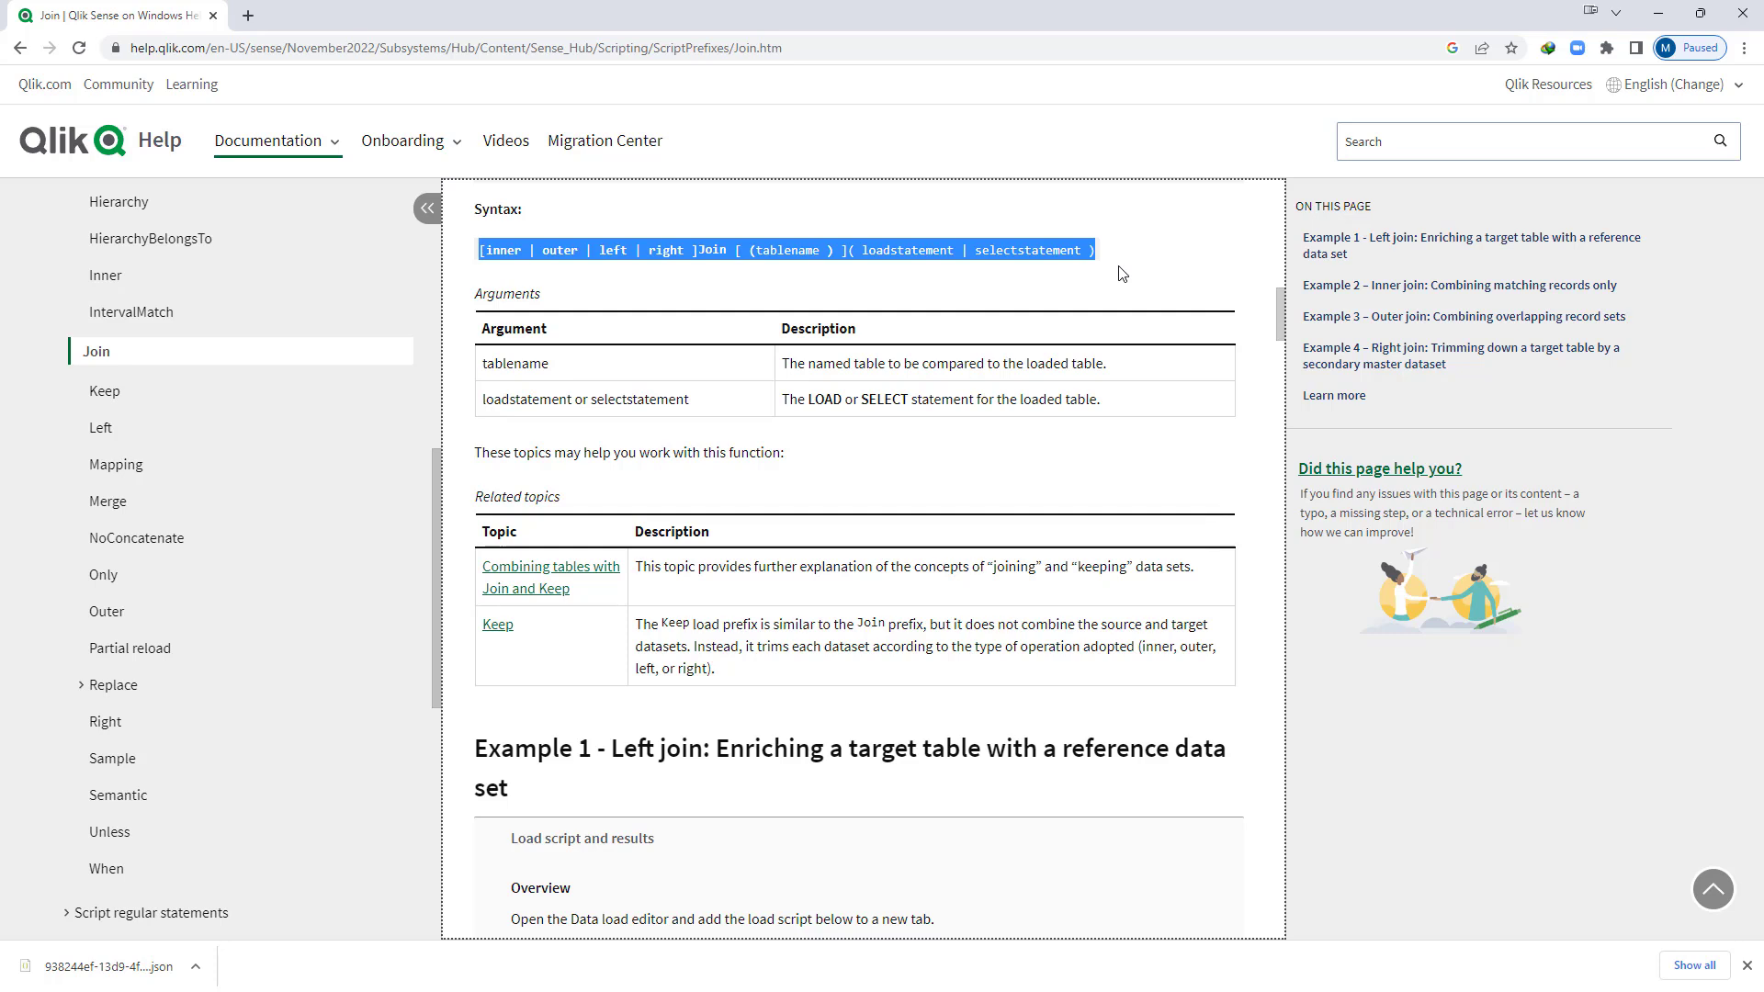
In the Qlik Help Join syntax, highlight the word 'right', then clear the highlight.
left_click(1123, 274)
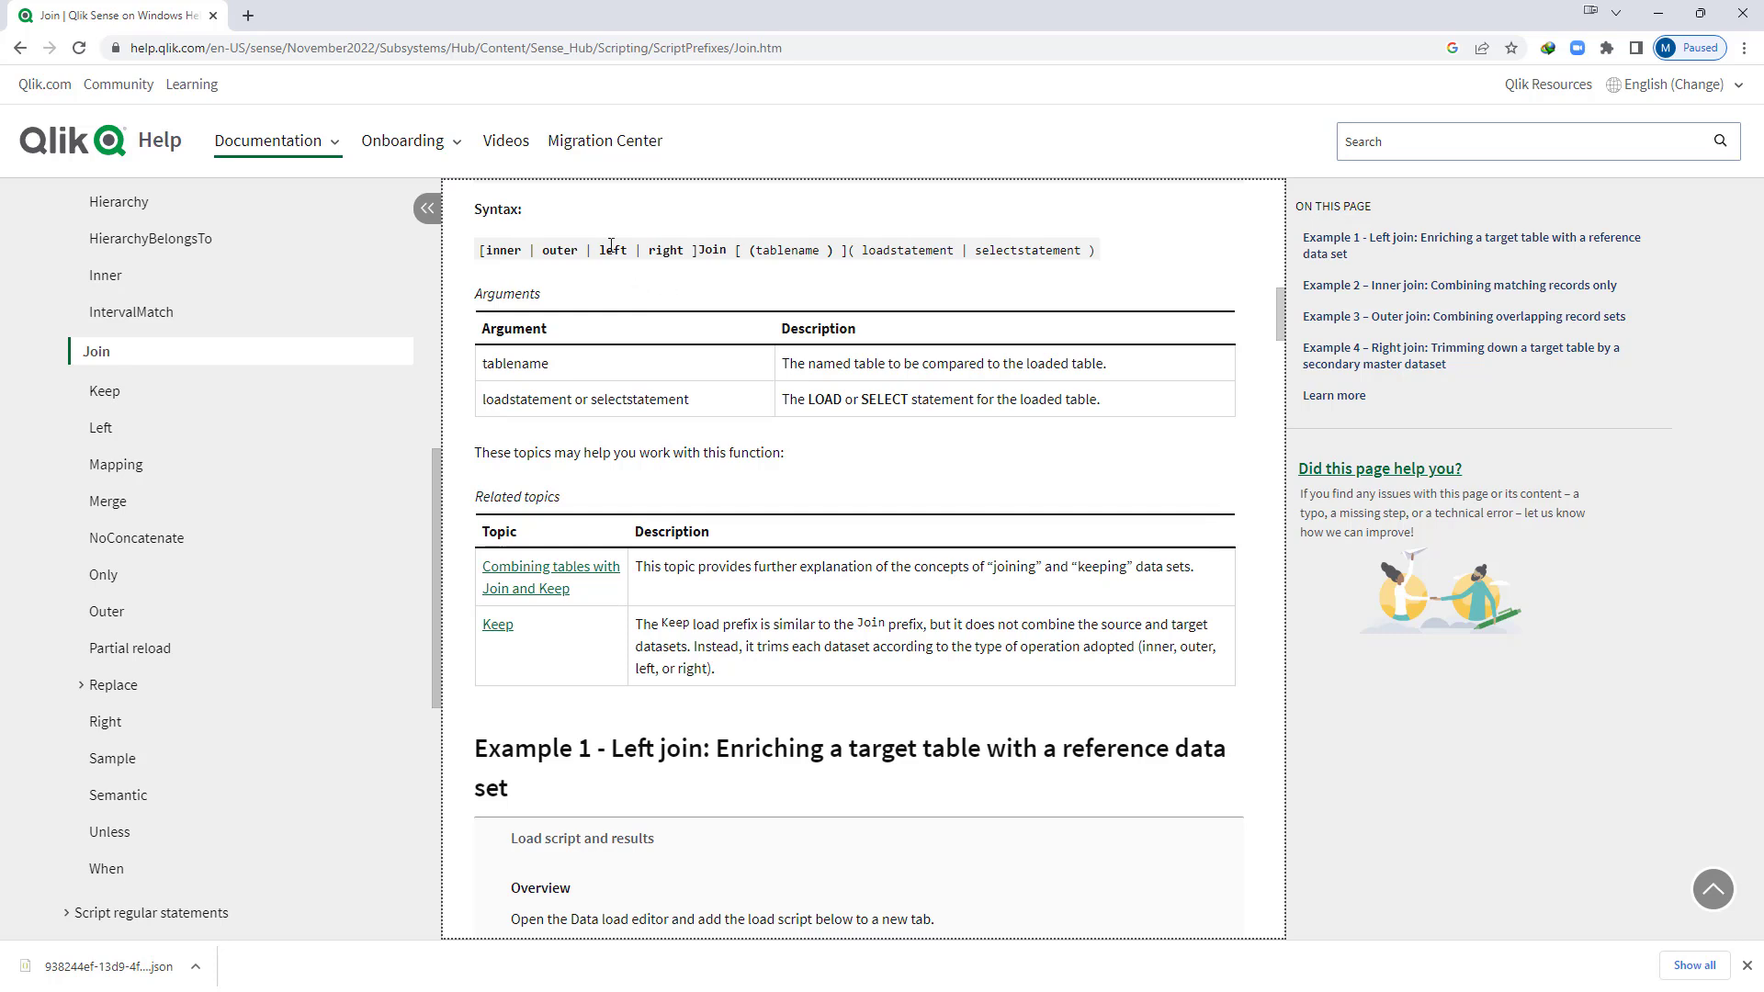
double_click(672, 248)
left_click(667, 307)
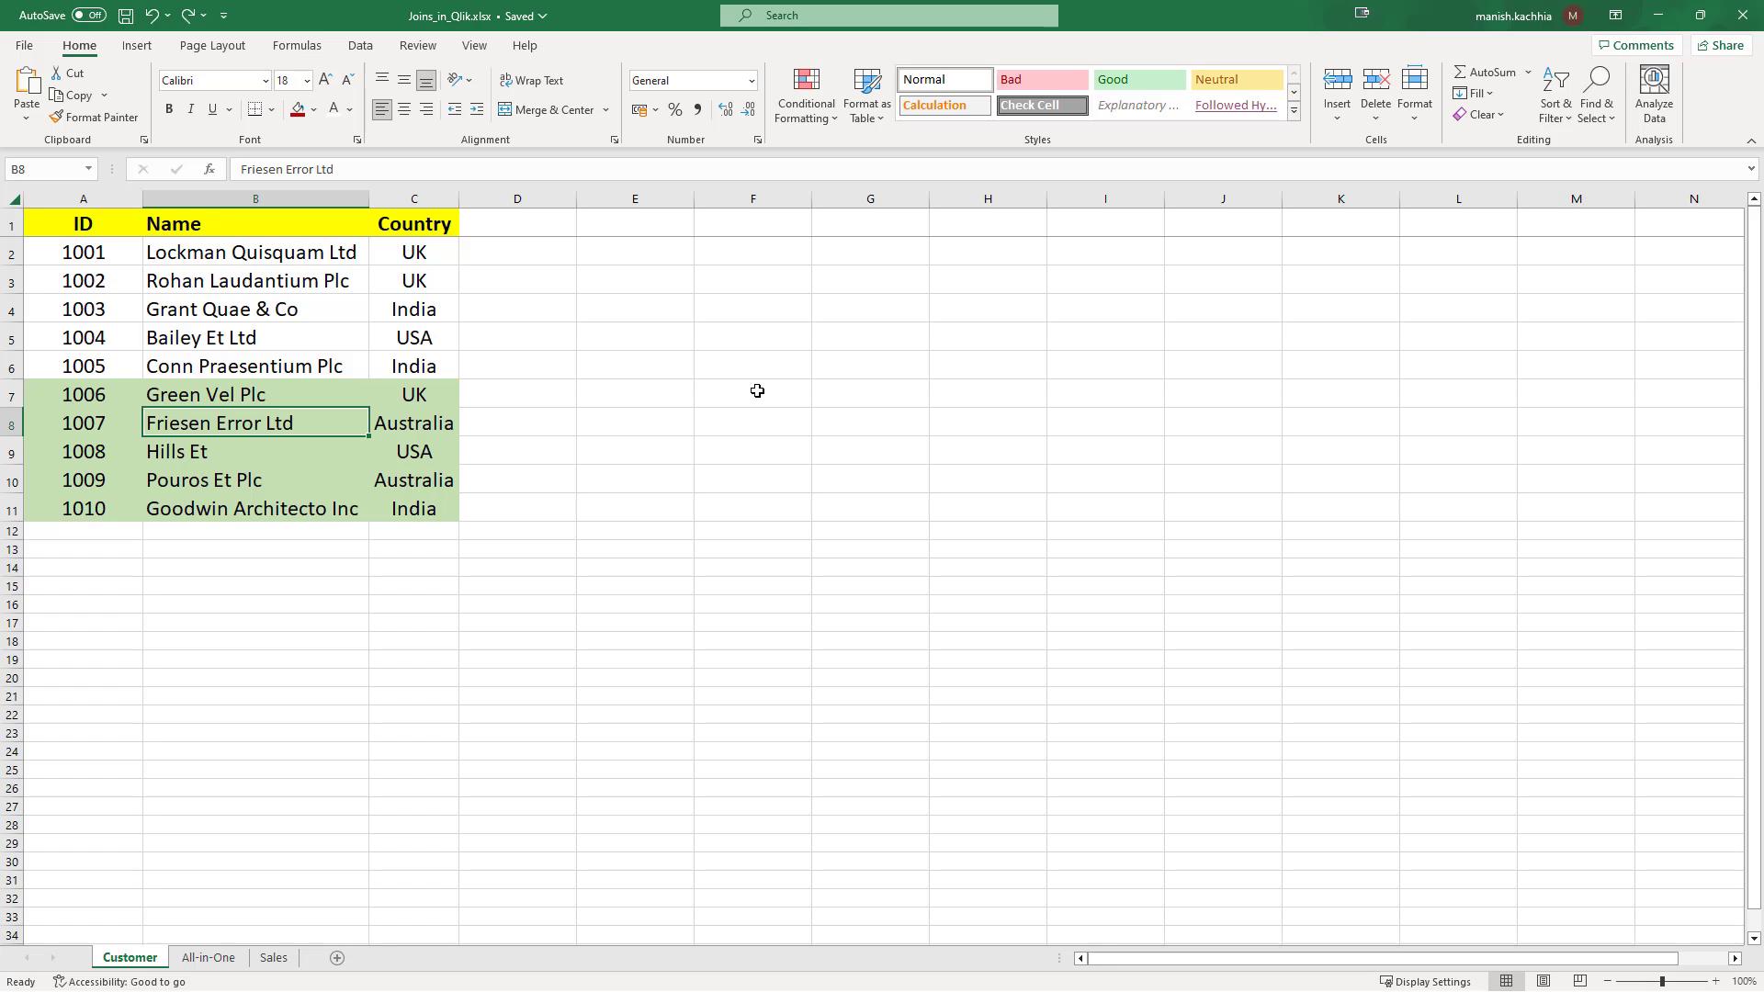
Select the whole Customer table from its header row, then clear the selection.
left_click(731, 445)
left_click_drag(89, 231, 426, 512)
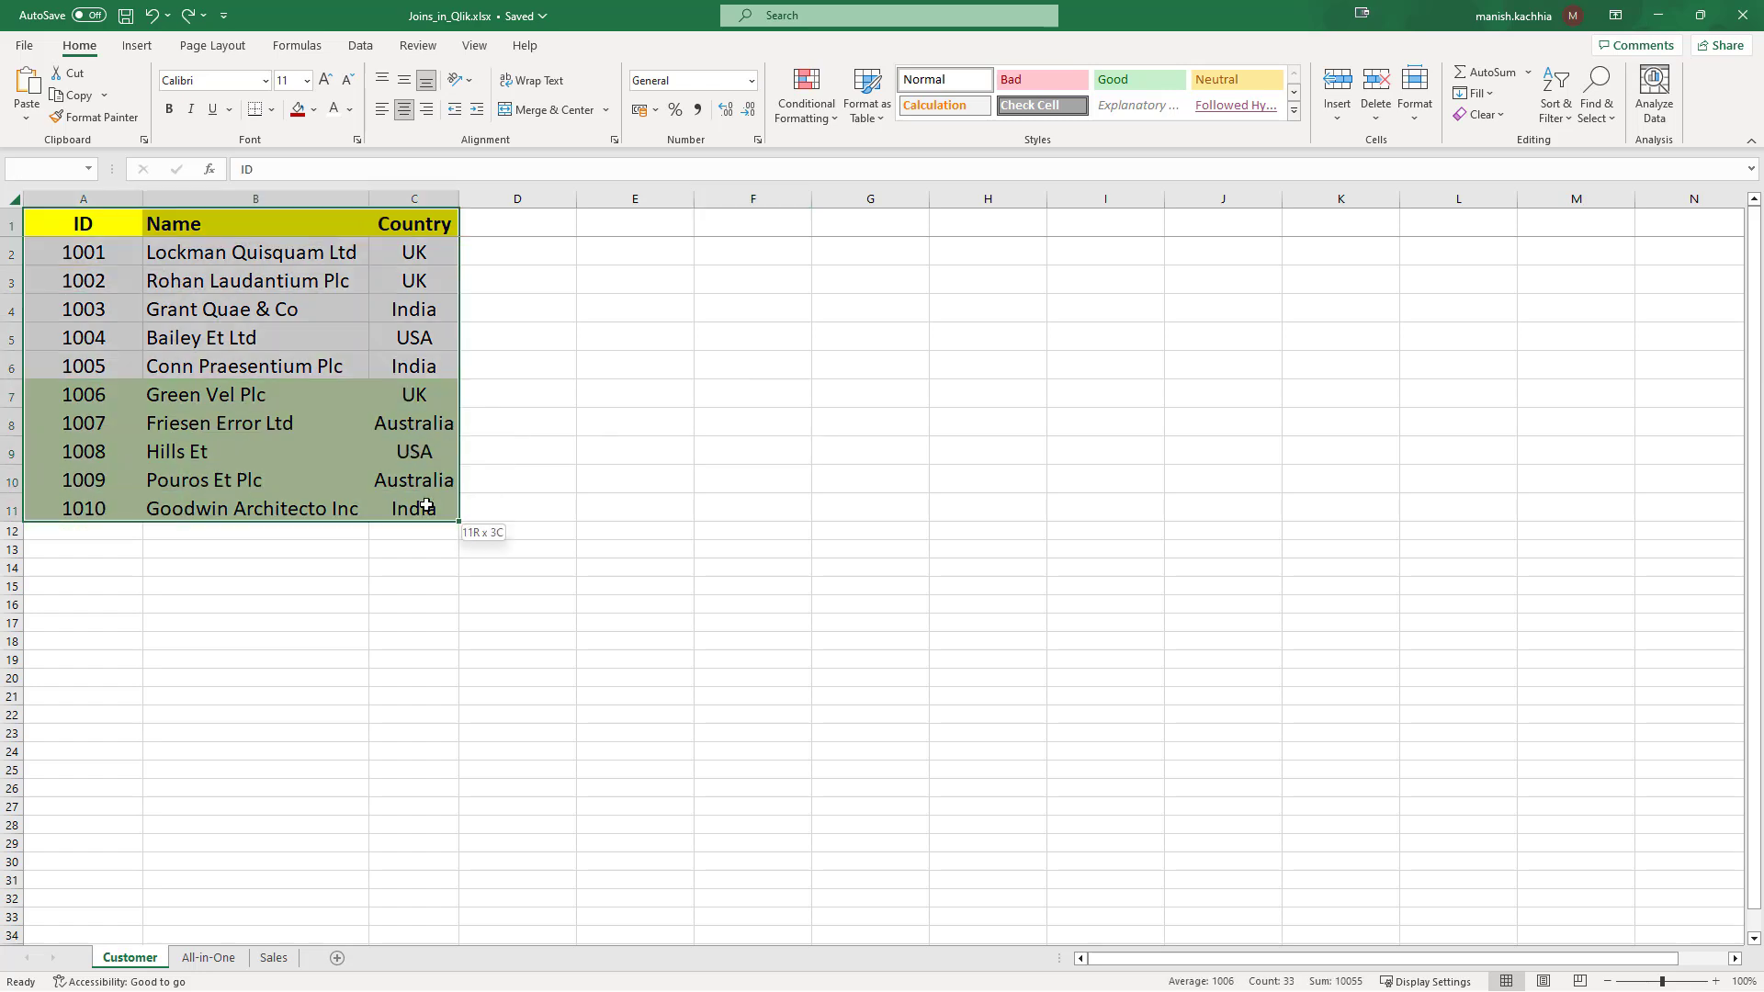
left_click(276, 735)
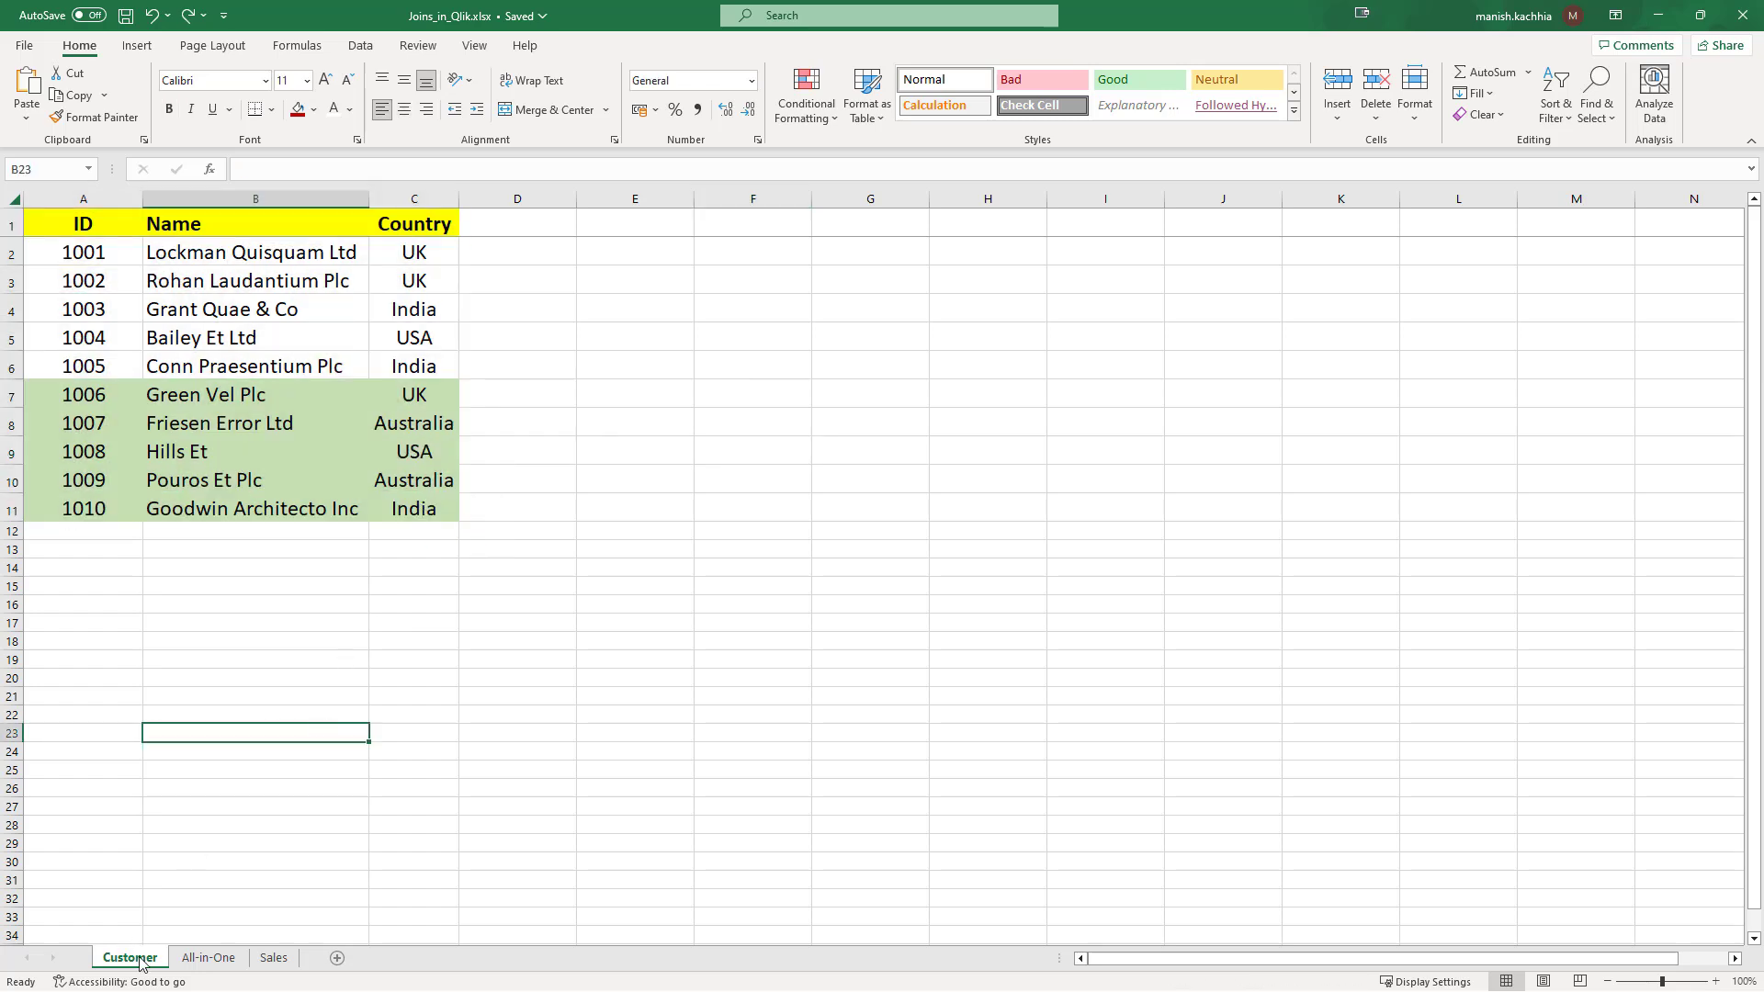
left_click_drag(74, 228, 413, 518)
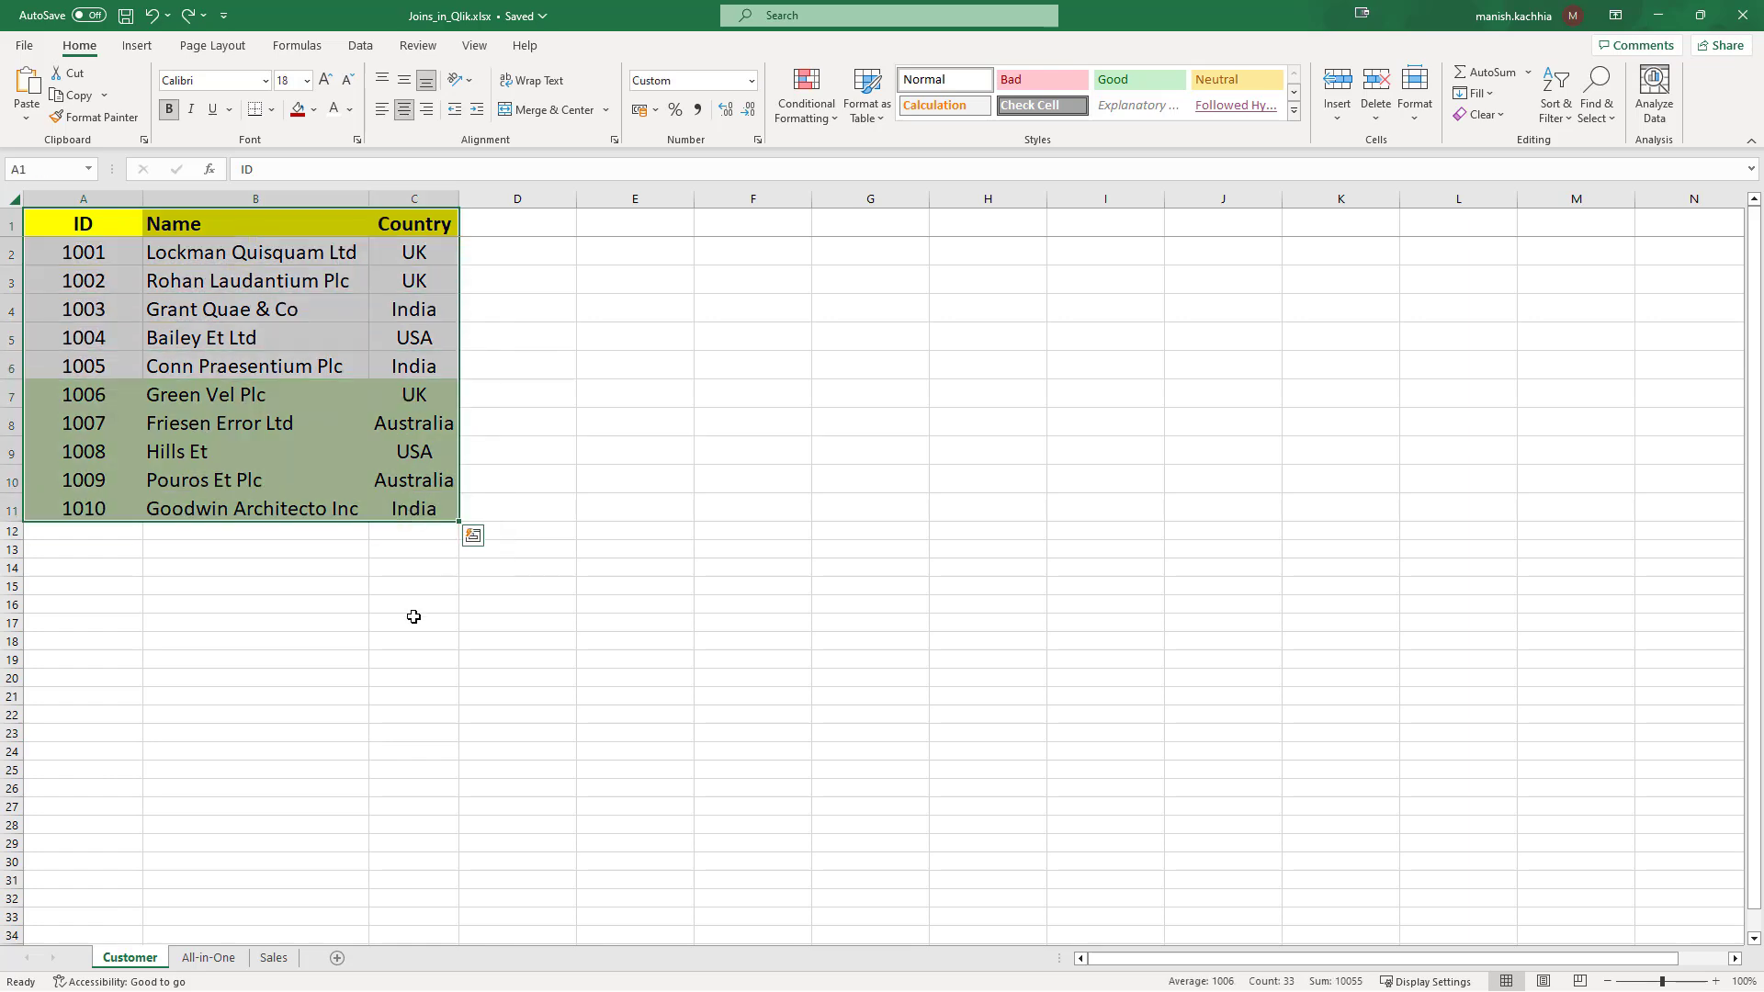
left_click(414, 621)
On the Sales sheet, autofit every column width to its contents.
left_click(272, 959)
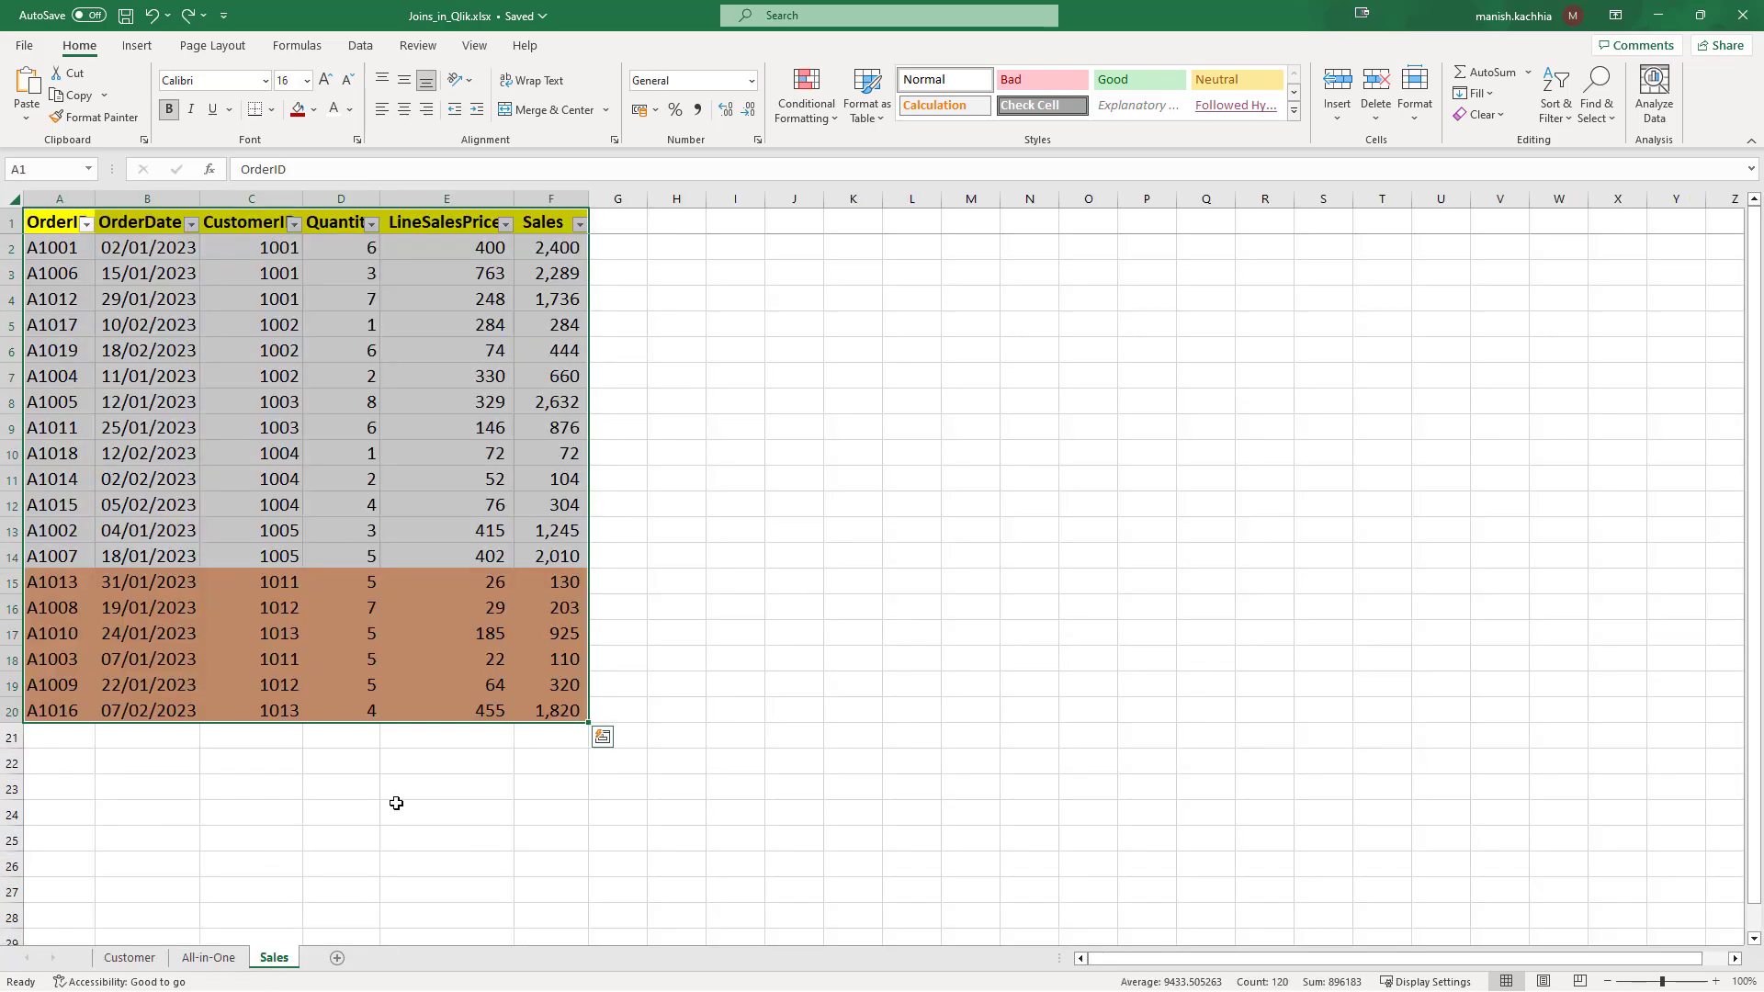
left_click(357, 579)
left_click(13, 200)
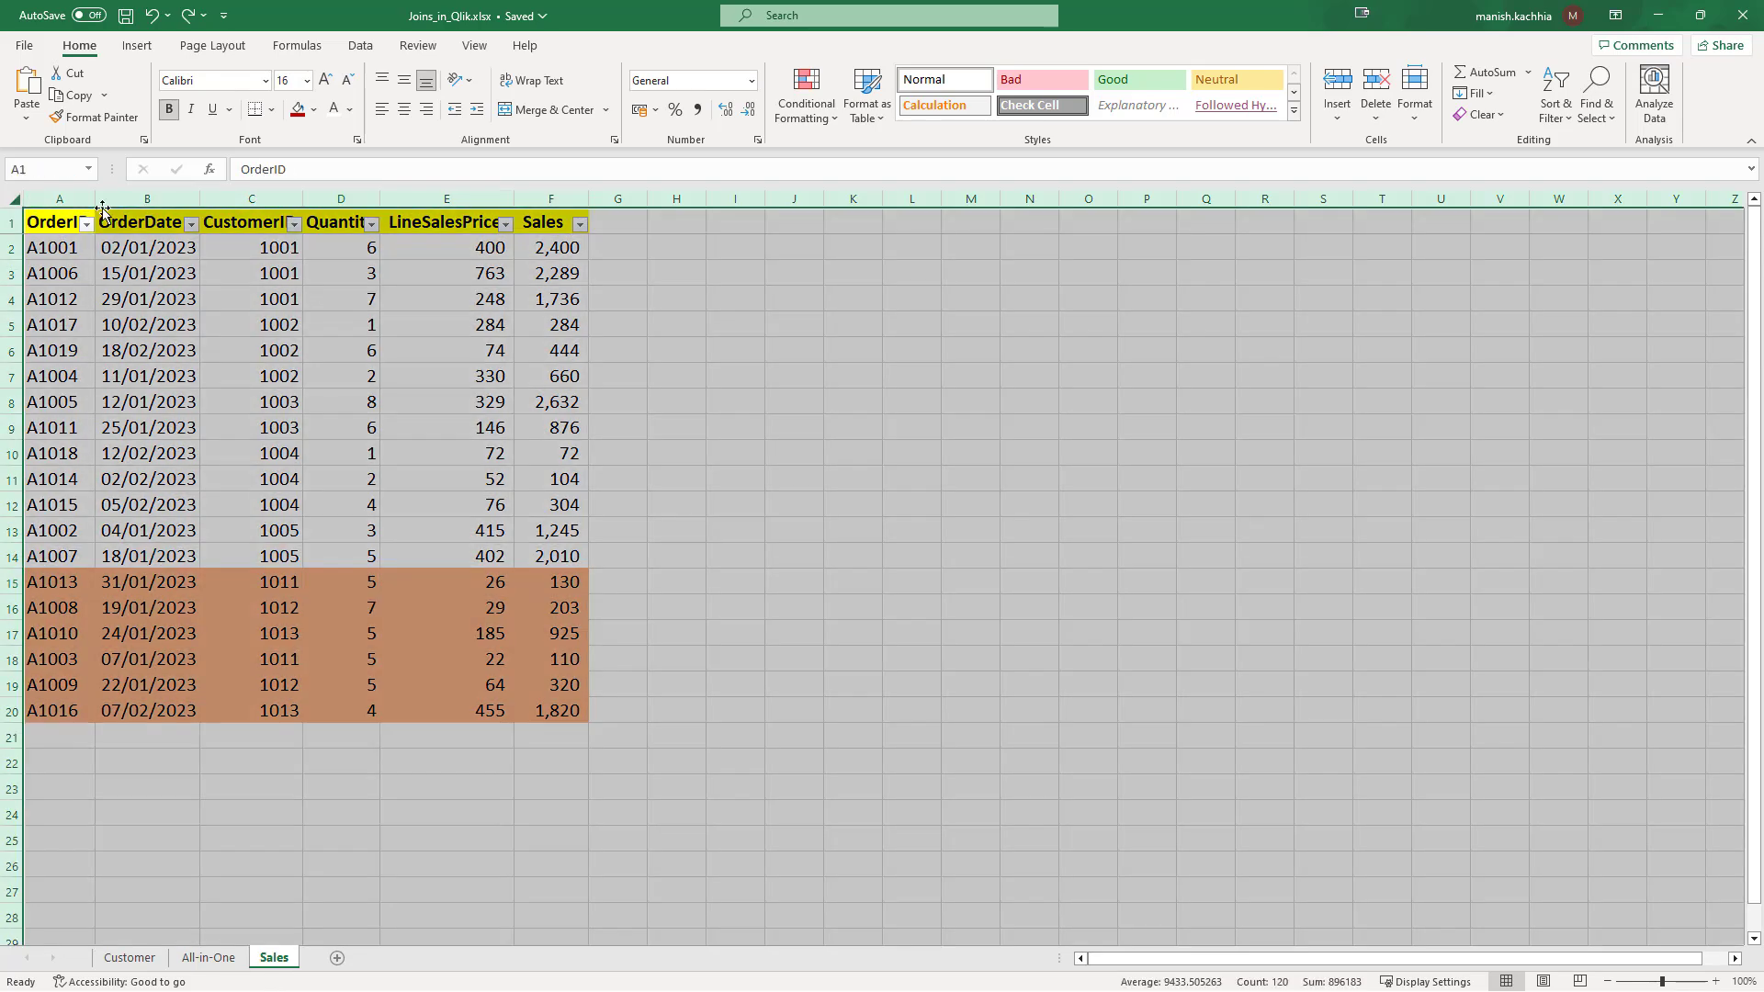
double_click(95, 198)
left_click(164, 324)
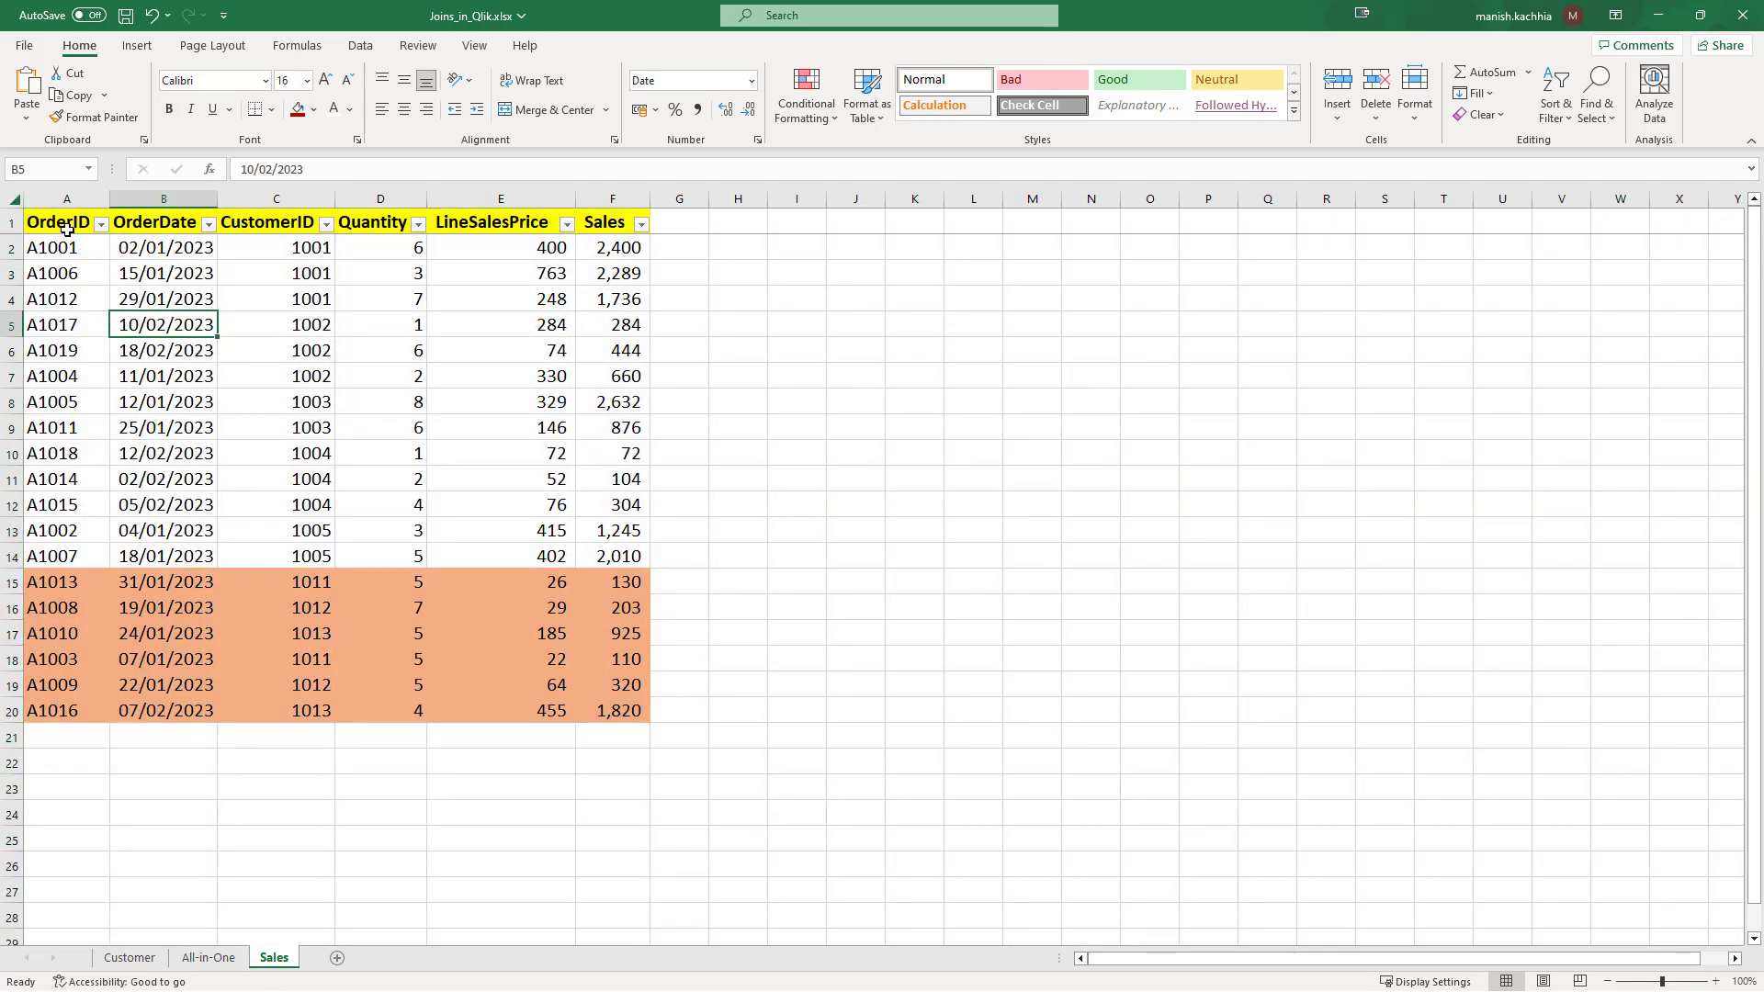
Point out the CustomerID, Quantity, LineSalesPrice and Sales headers and sample values.
left_click(251, 226)
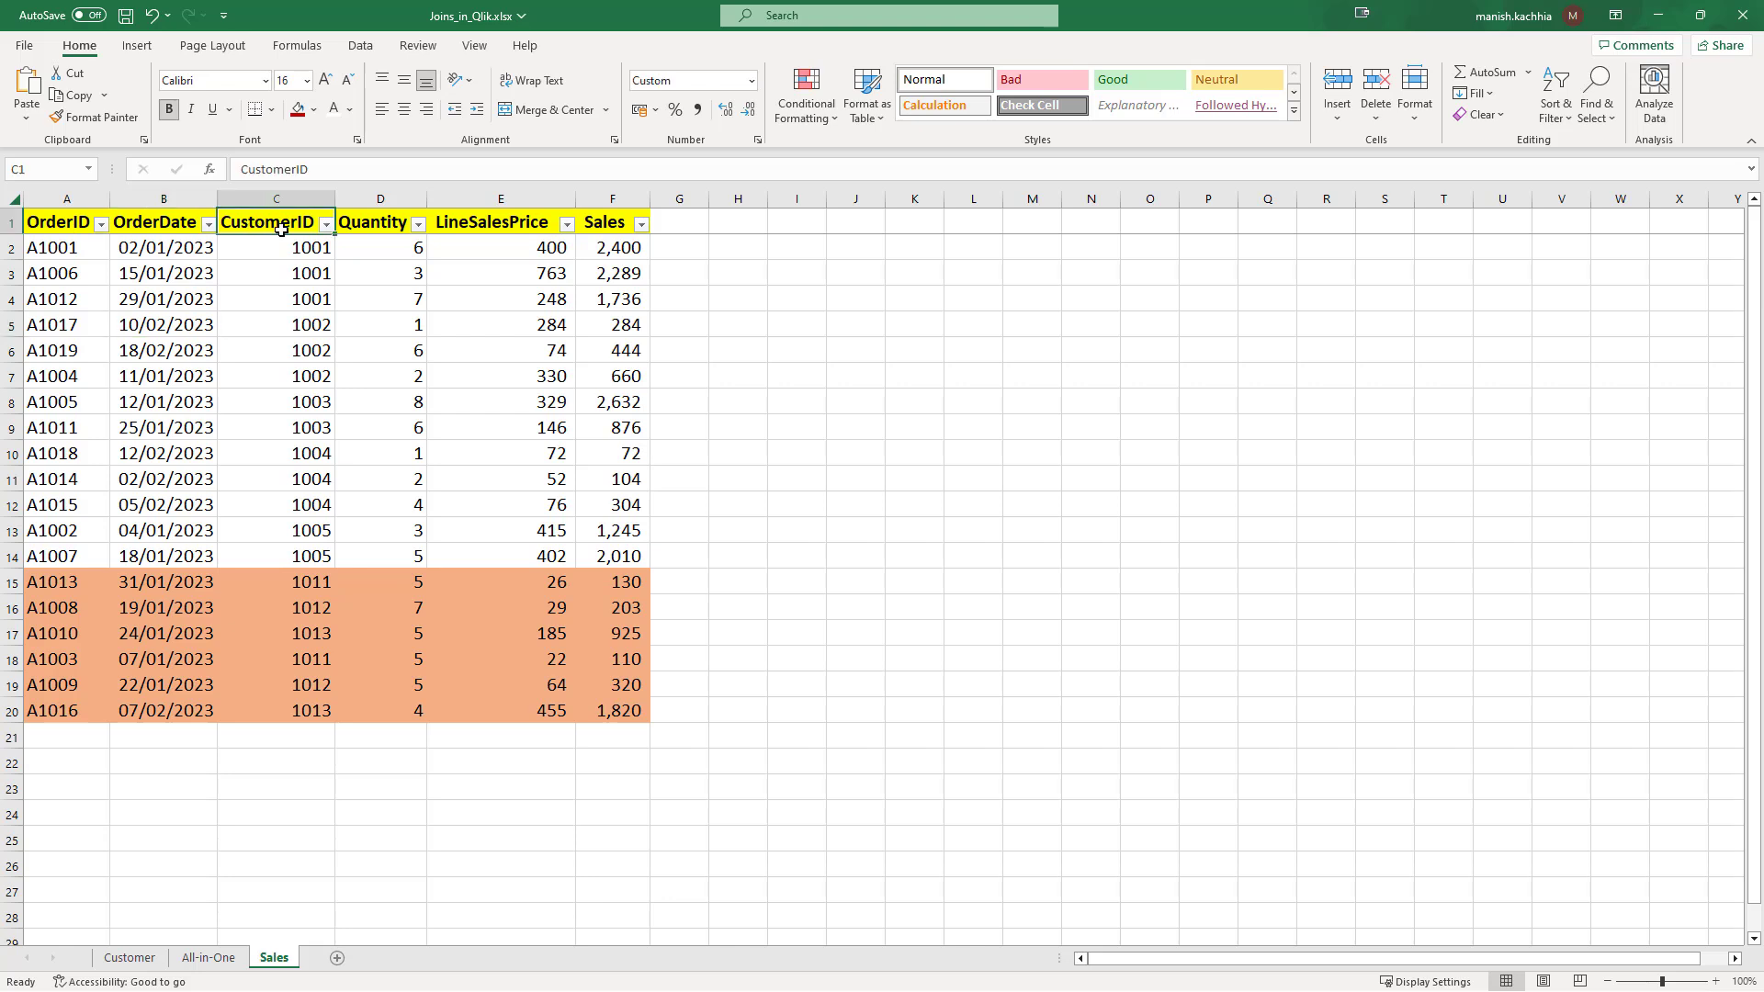
left_click(378, 224)
left_click(476, 224)
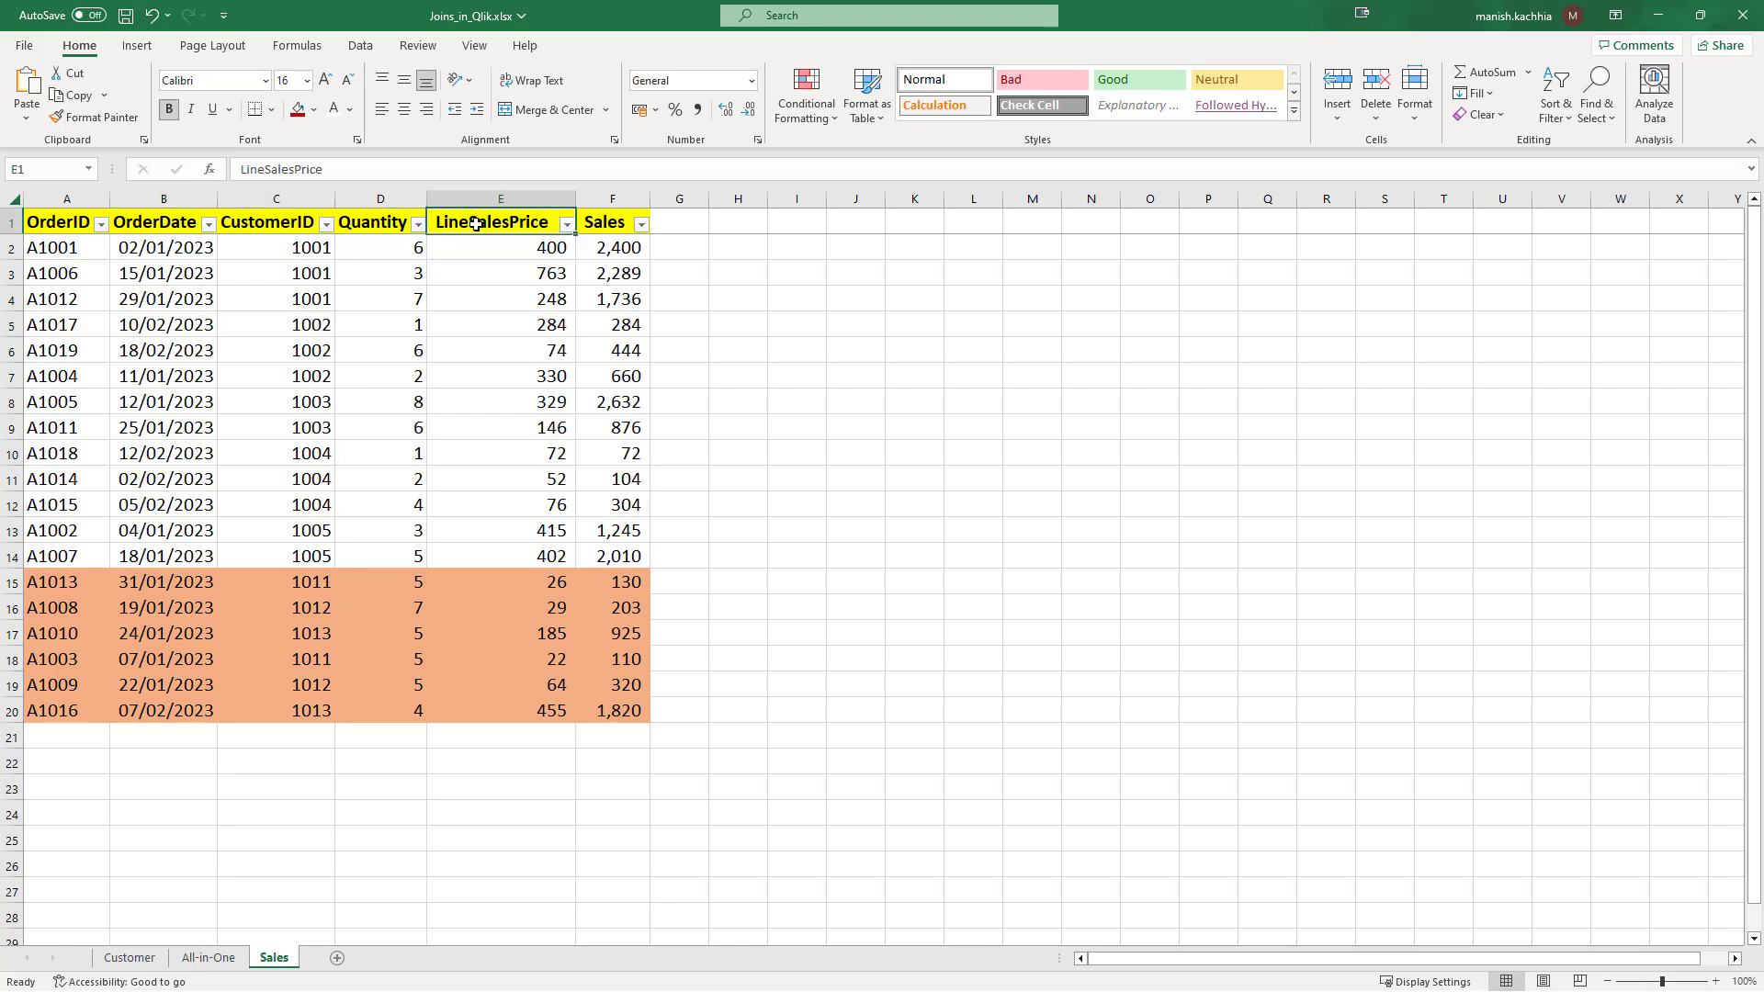
left_click(622, 222)
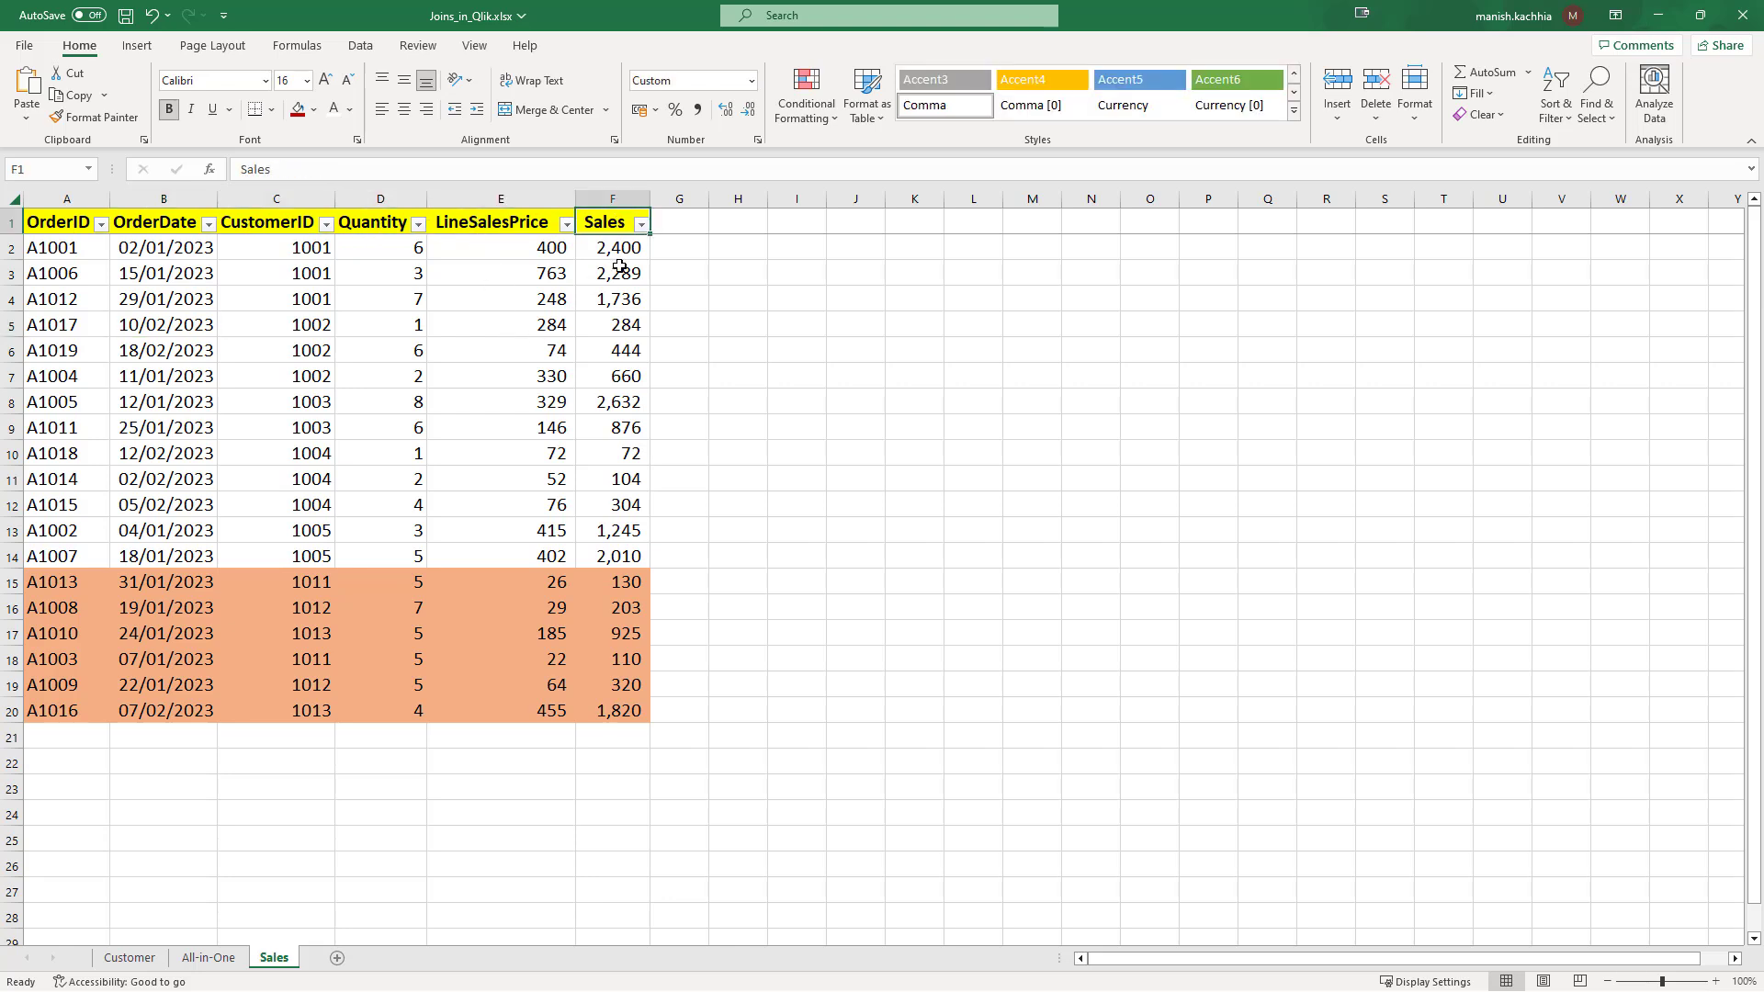
left_click(405, 252)
left_click(478, 255)
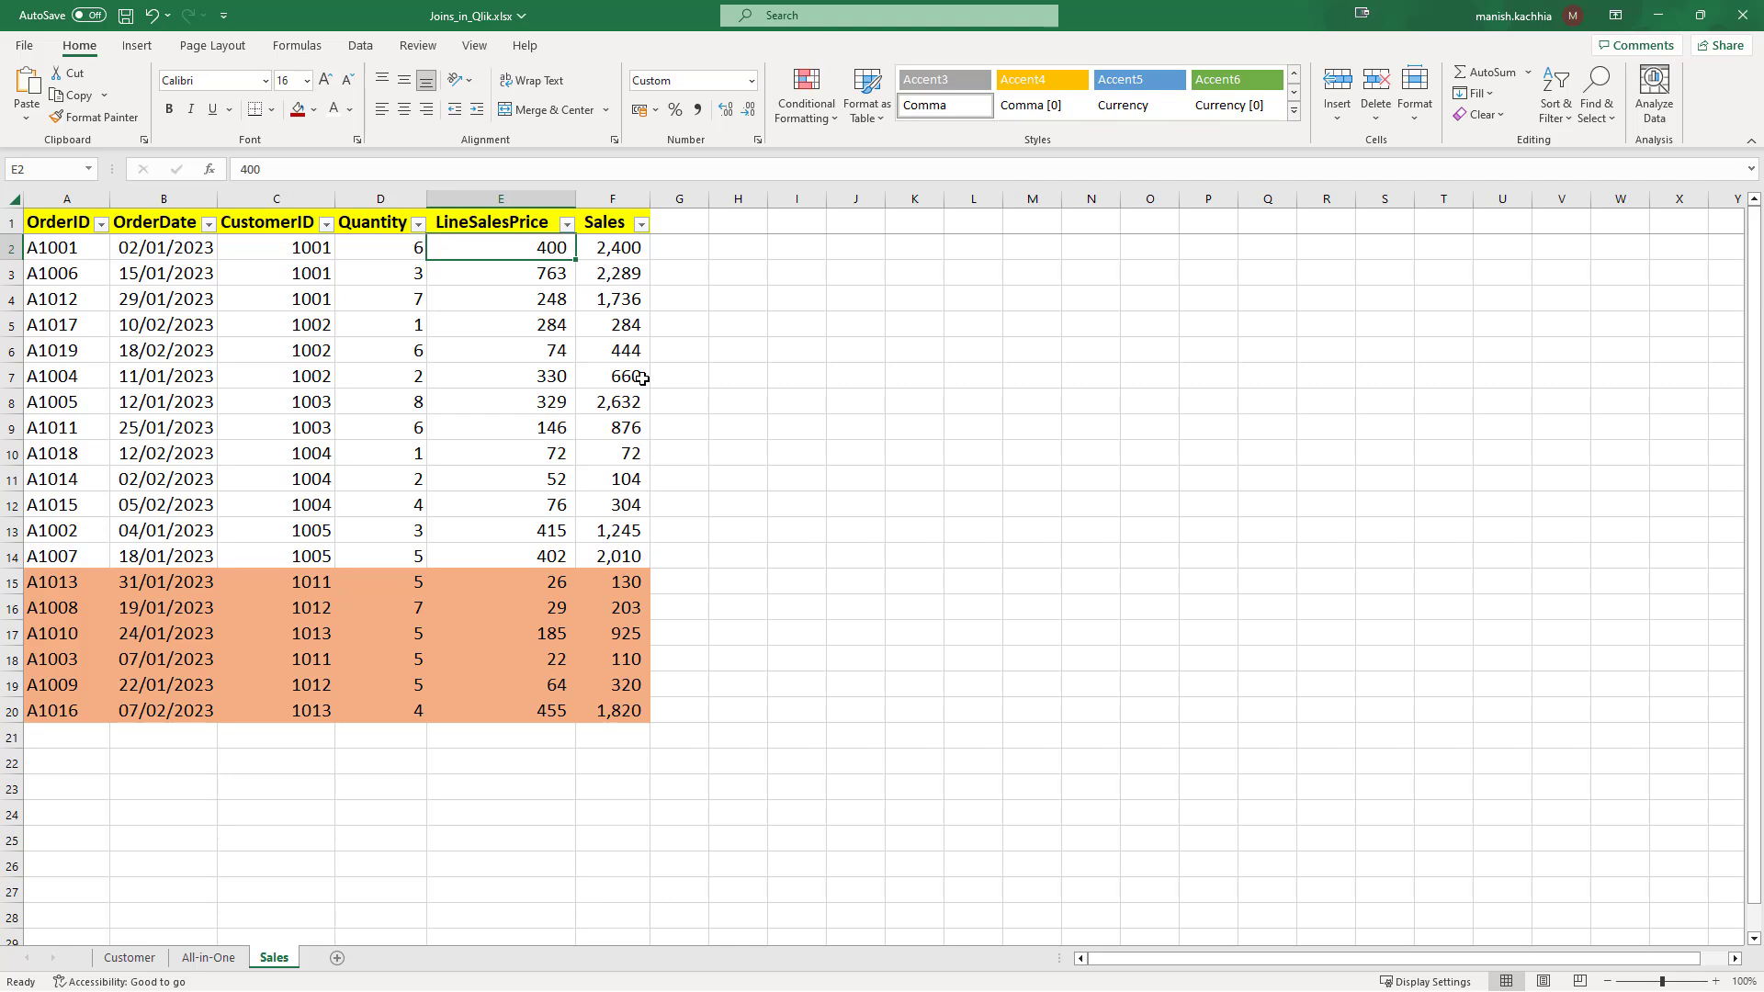
Save the Qlik load script and reload the Sales and Customer data.
left_click(1657, 16)
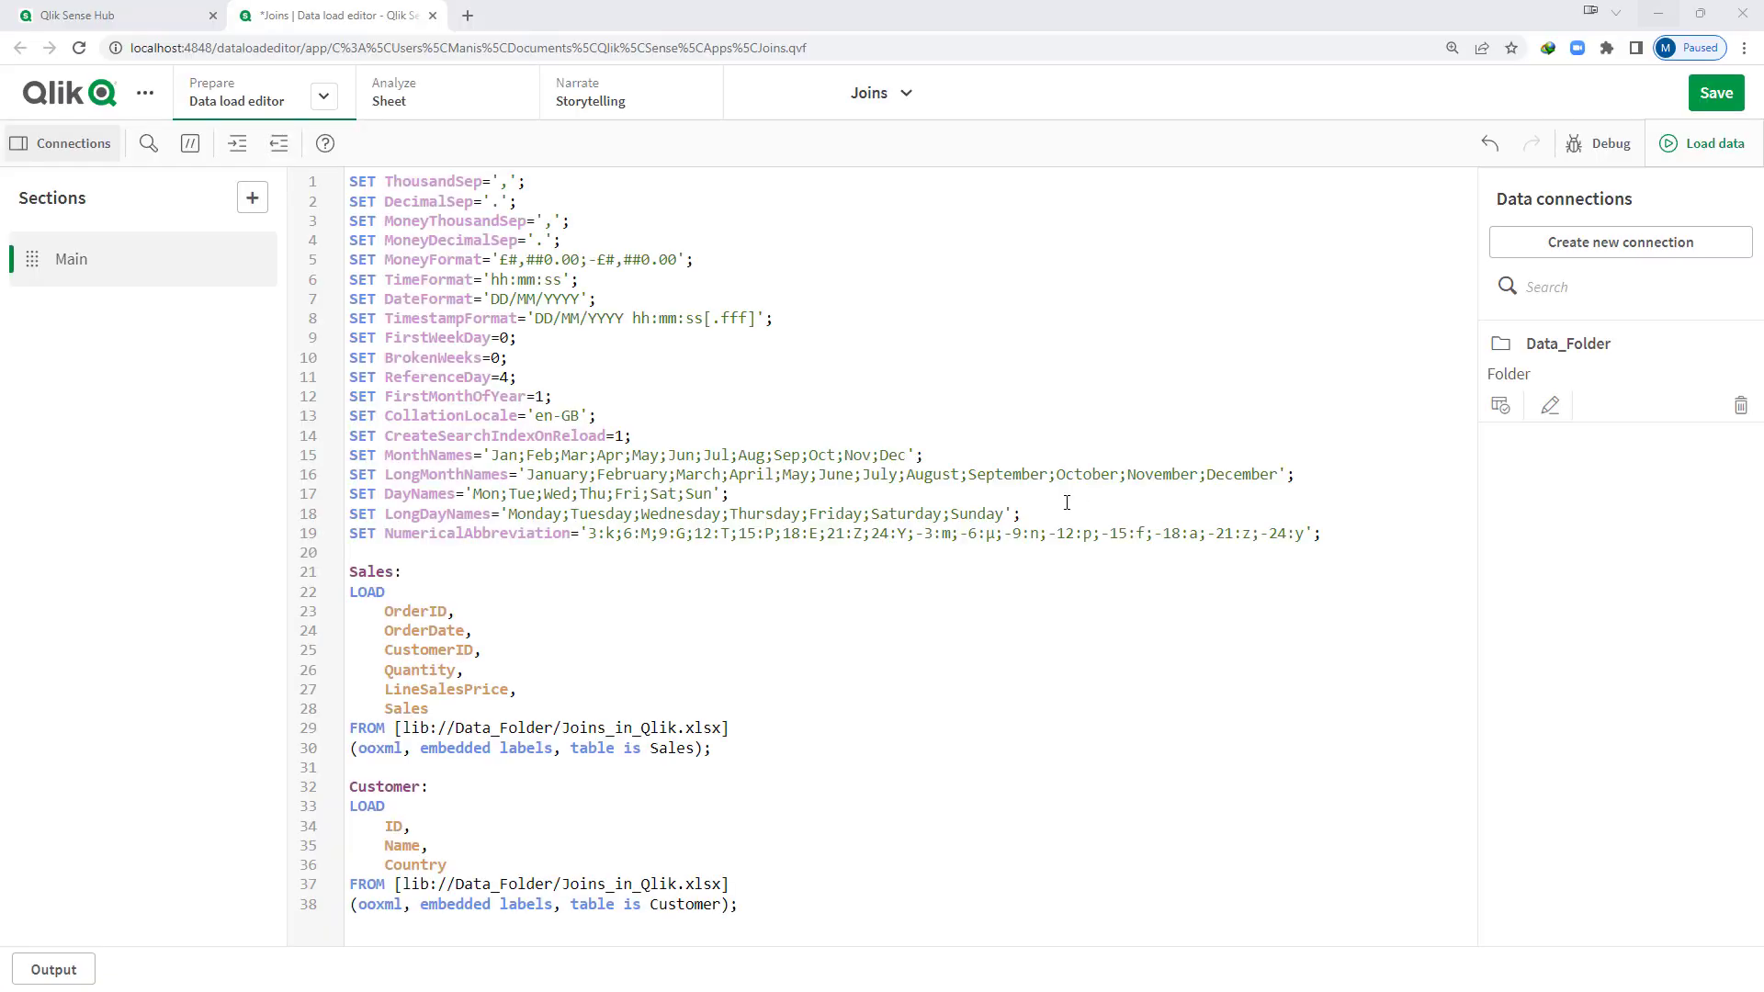
left_click(1716, 93)
left_click(1713, 147)
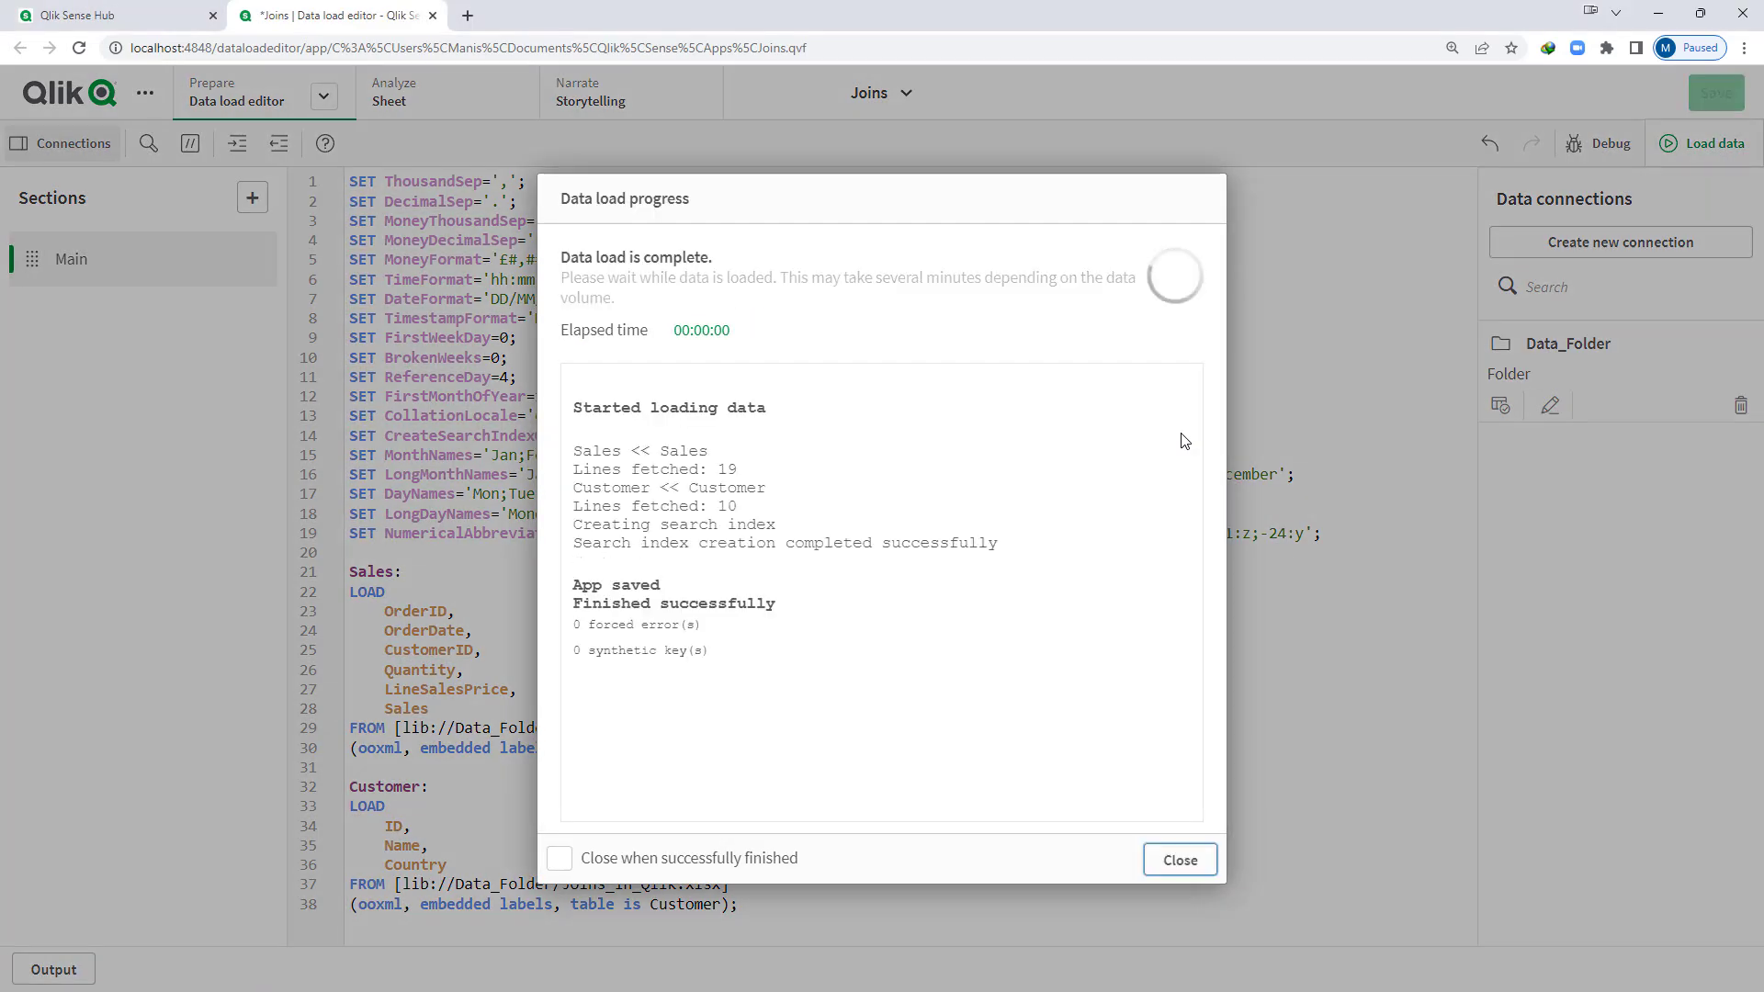
View both loaded tables on My new sheet, then return to Excel.
left_click(518, 18)
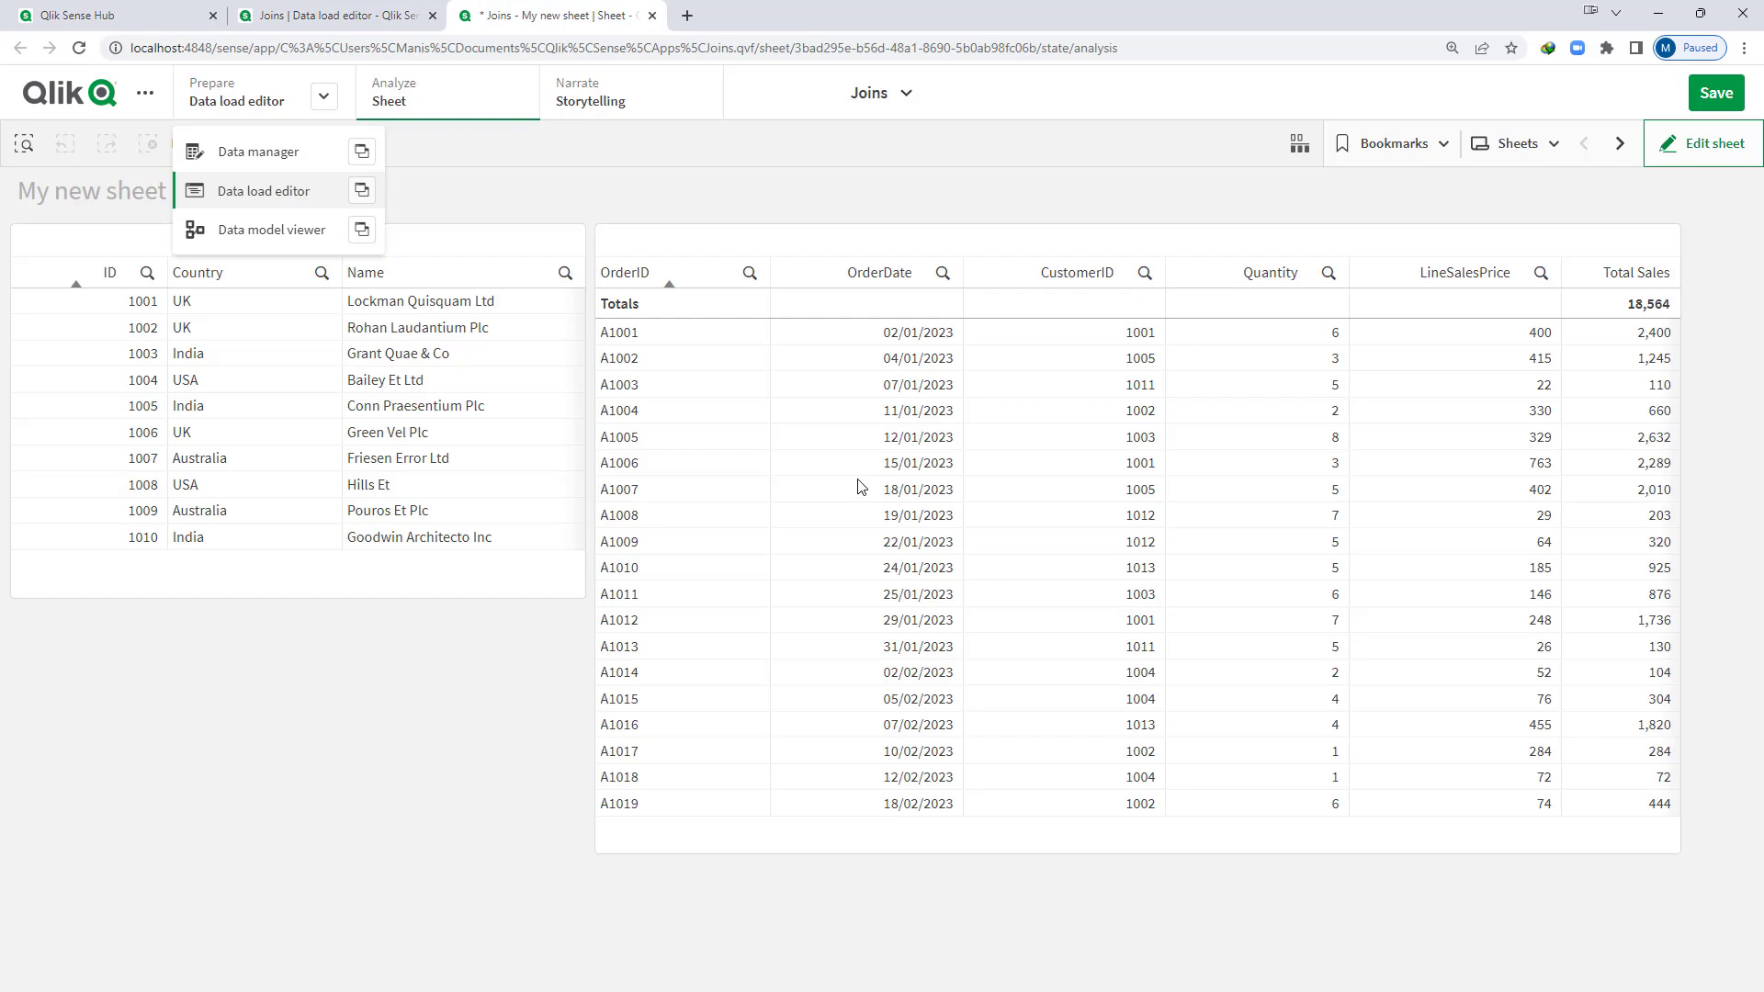
left_click(1549, 144)
left_click(601, 378)
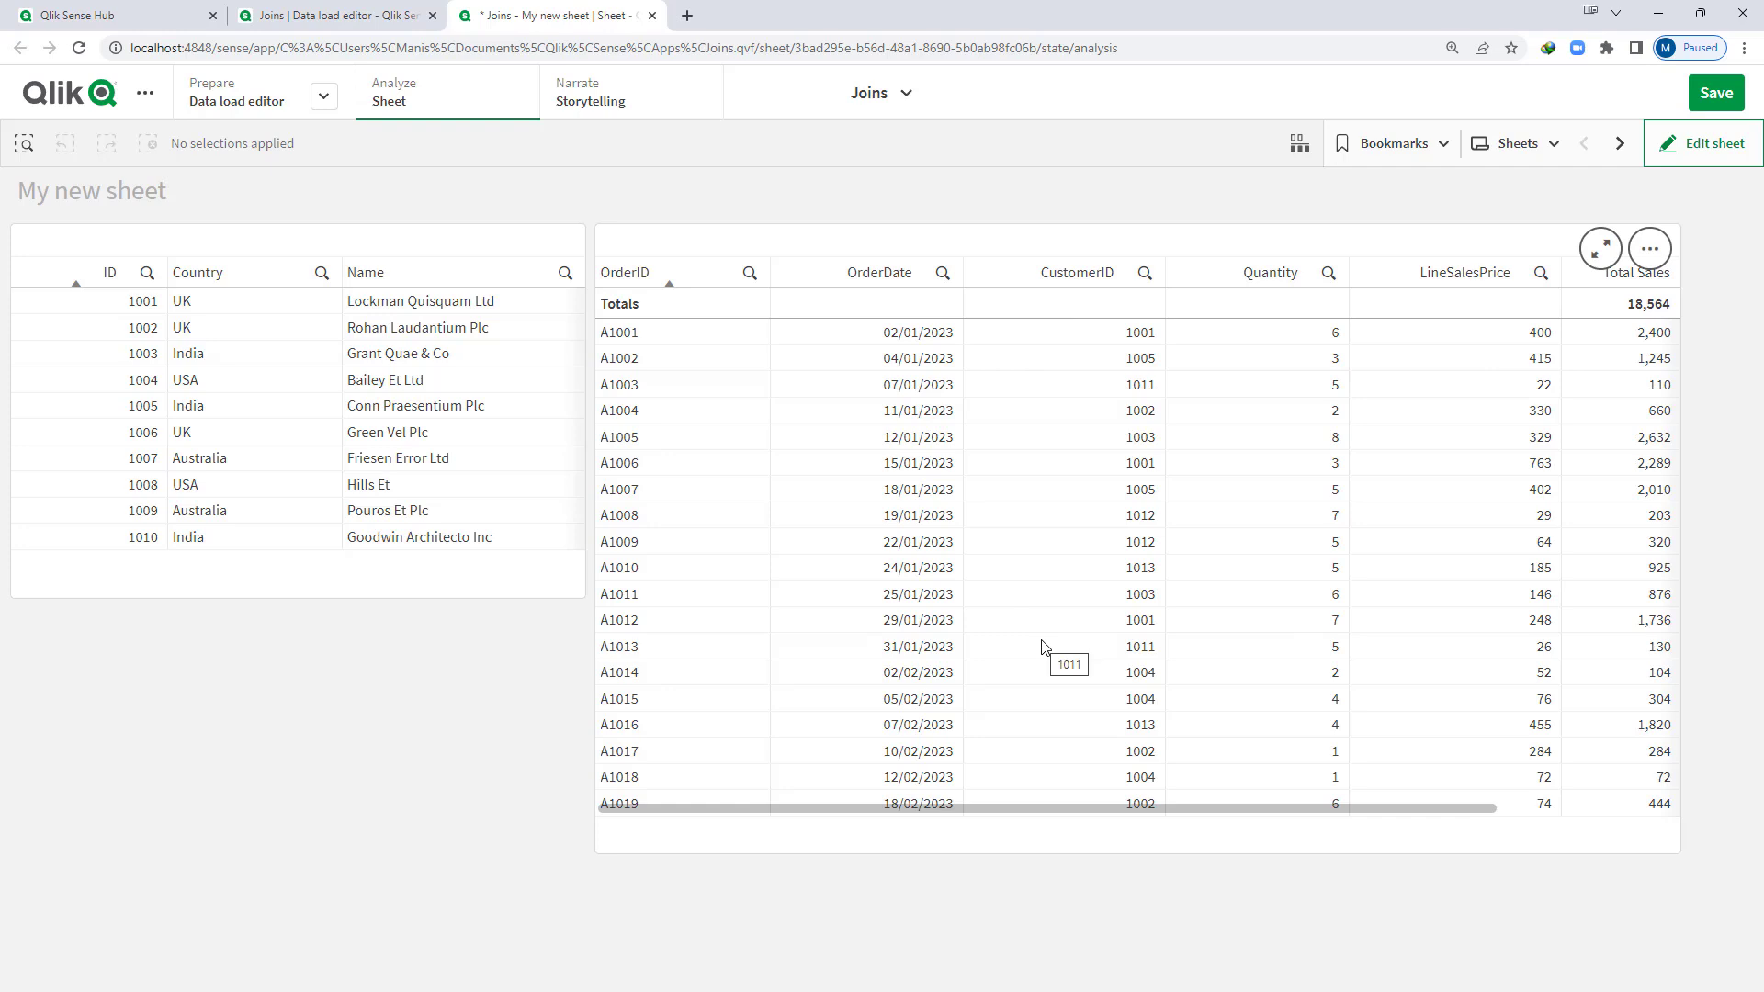
key("alt+Tab")
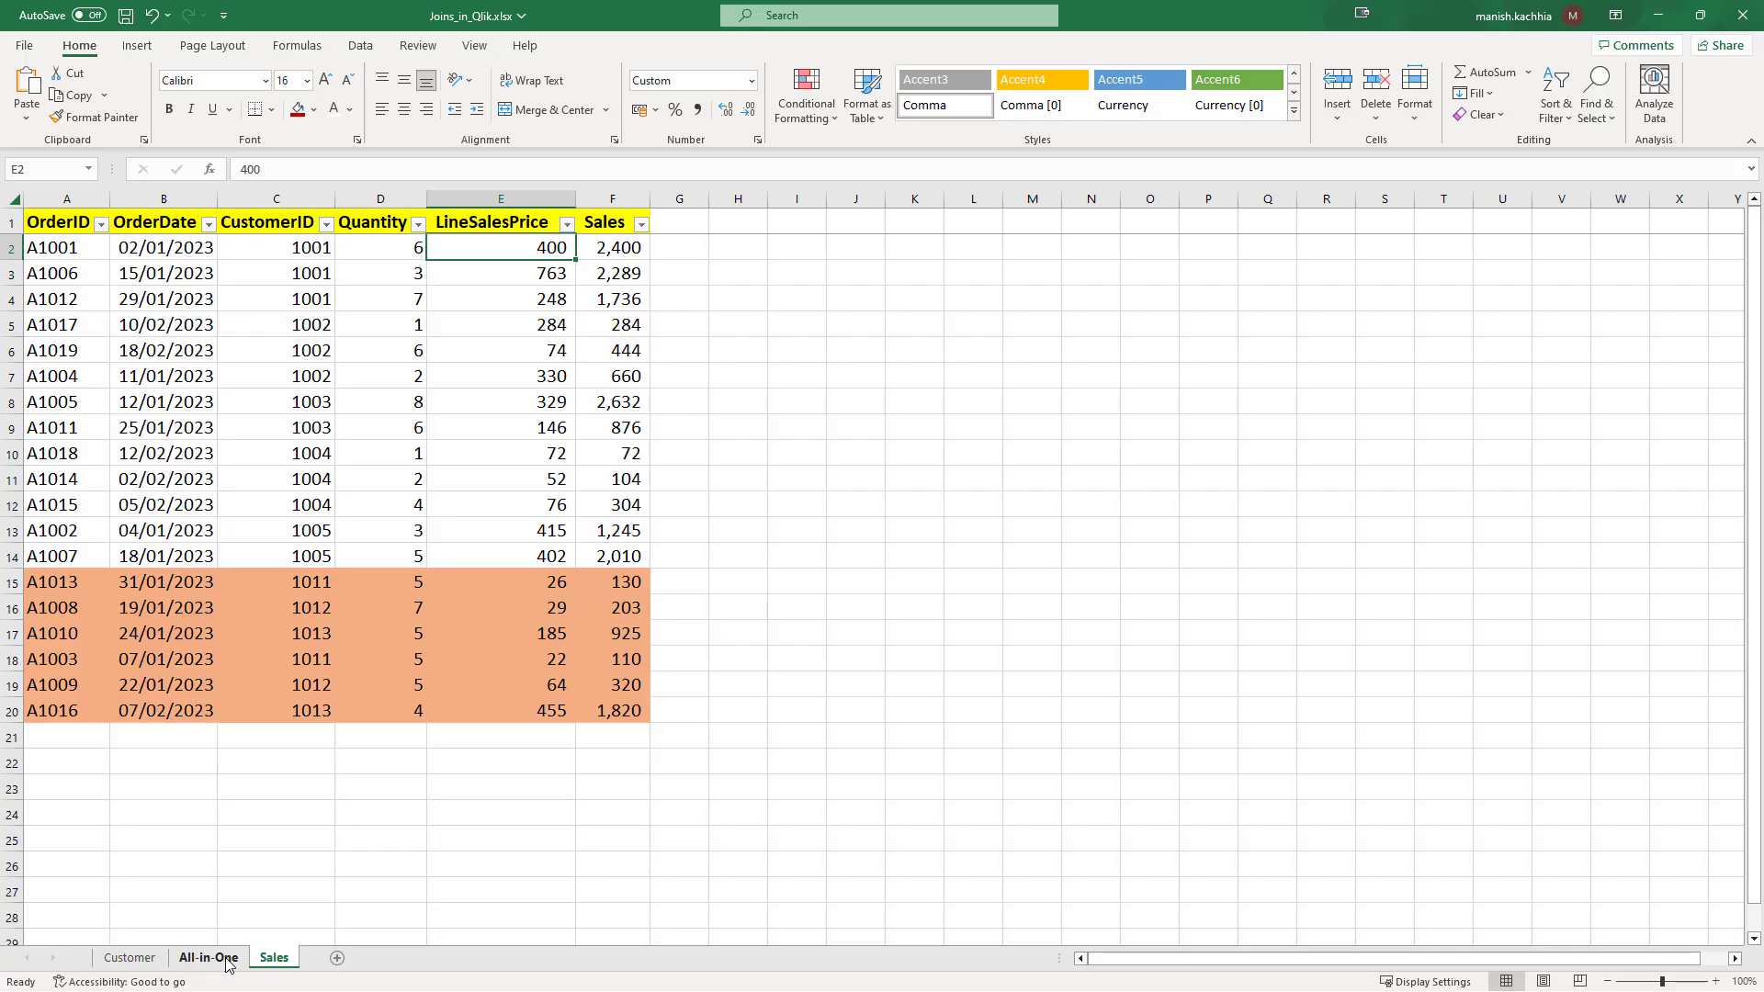
Go to the All-in-One sheet and select the whole orders table.
left_click(227, 959)
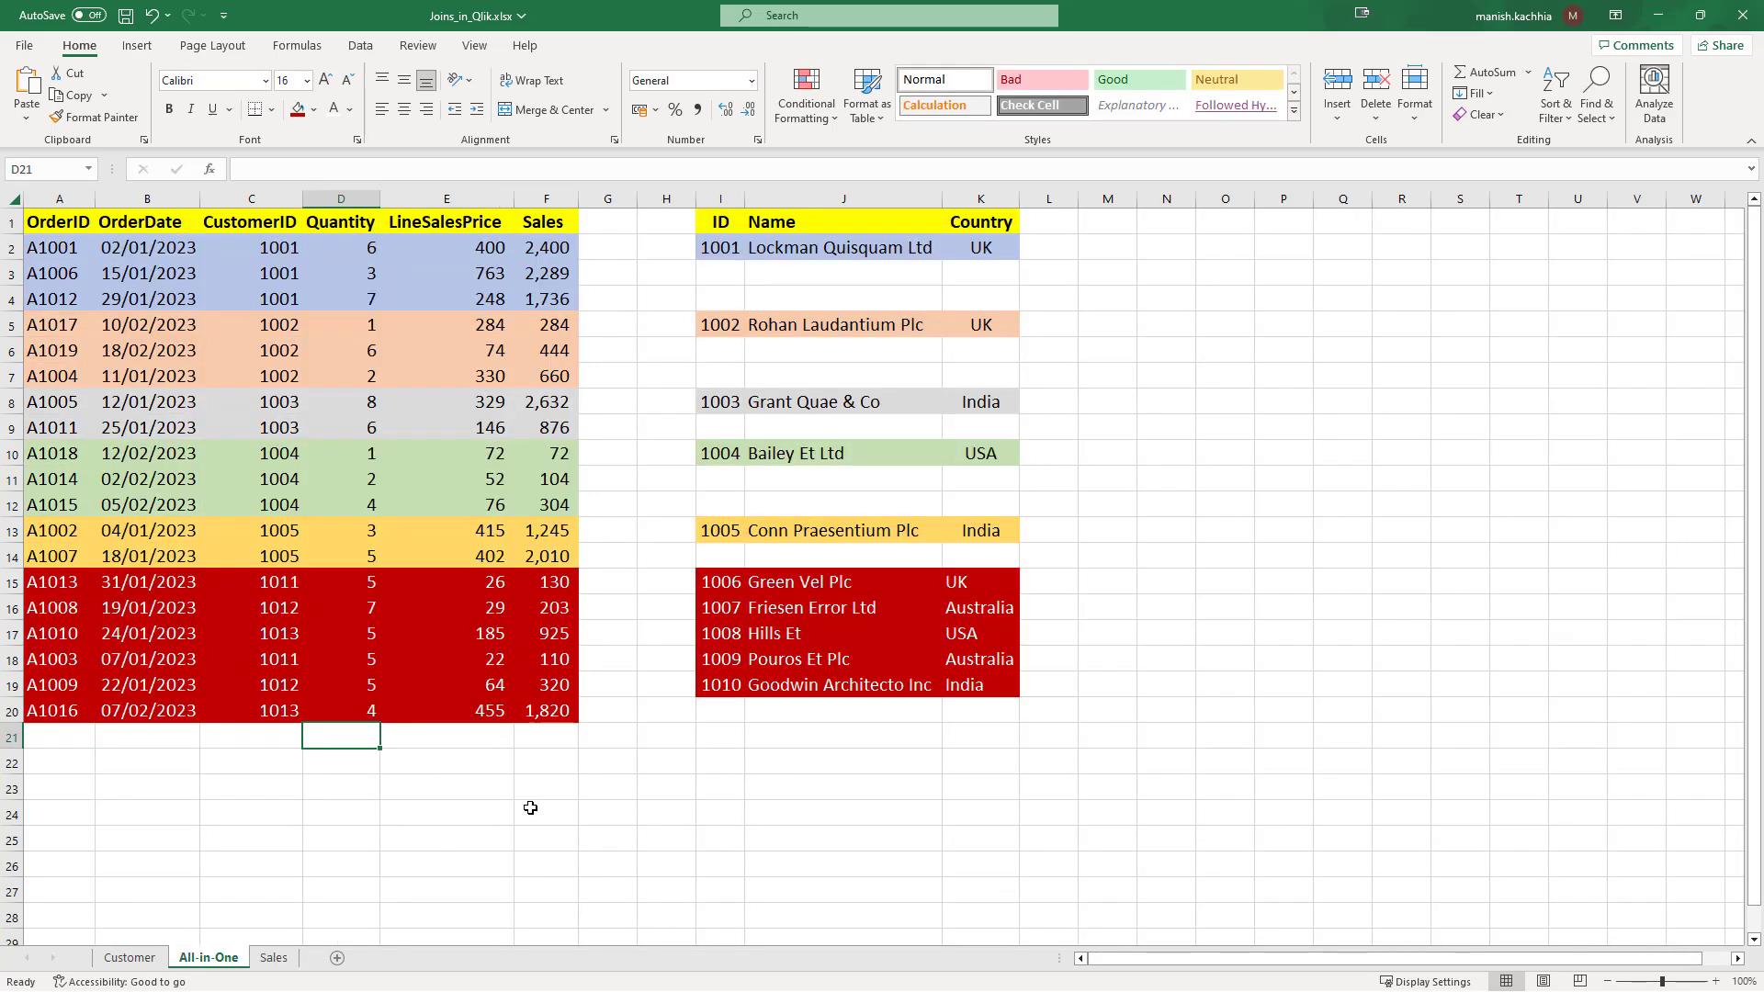
left_click_drag(69, 221, 597, 710)
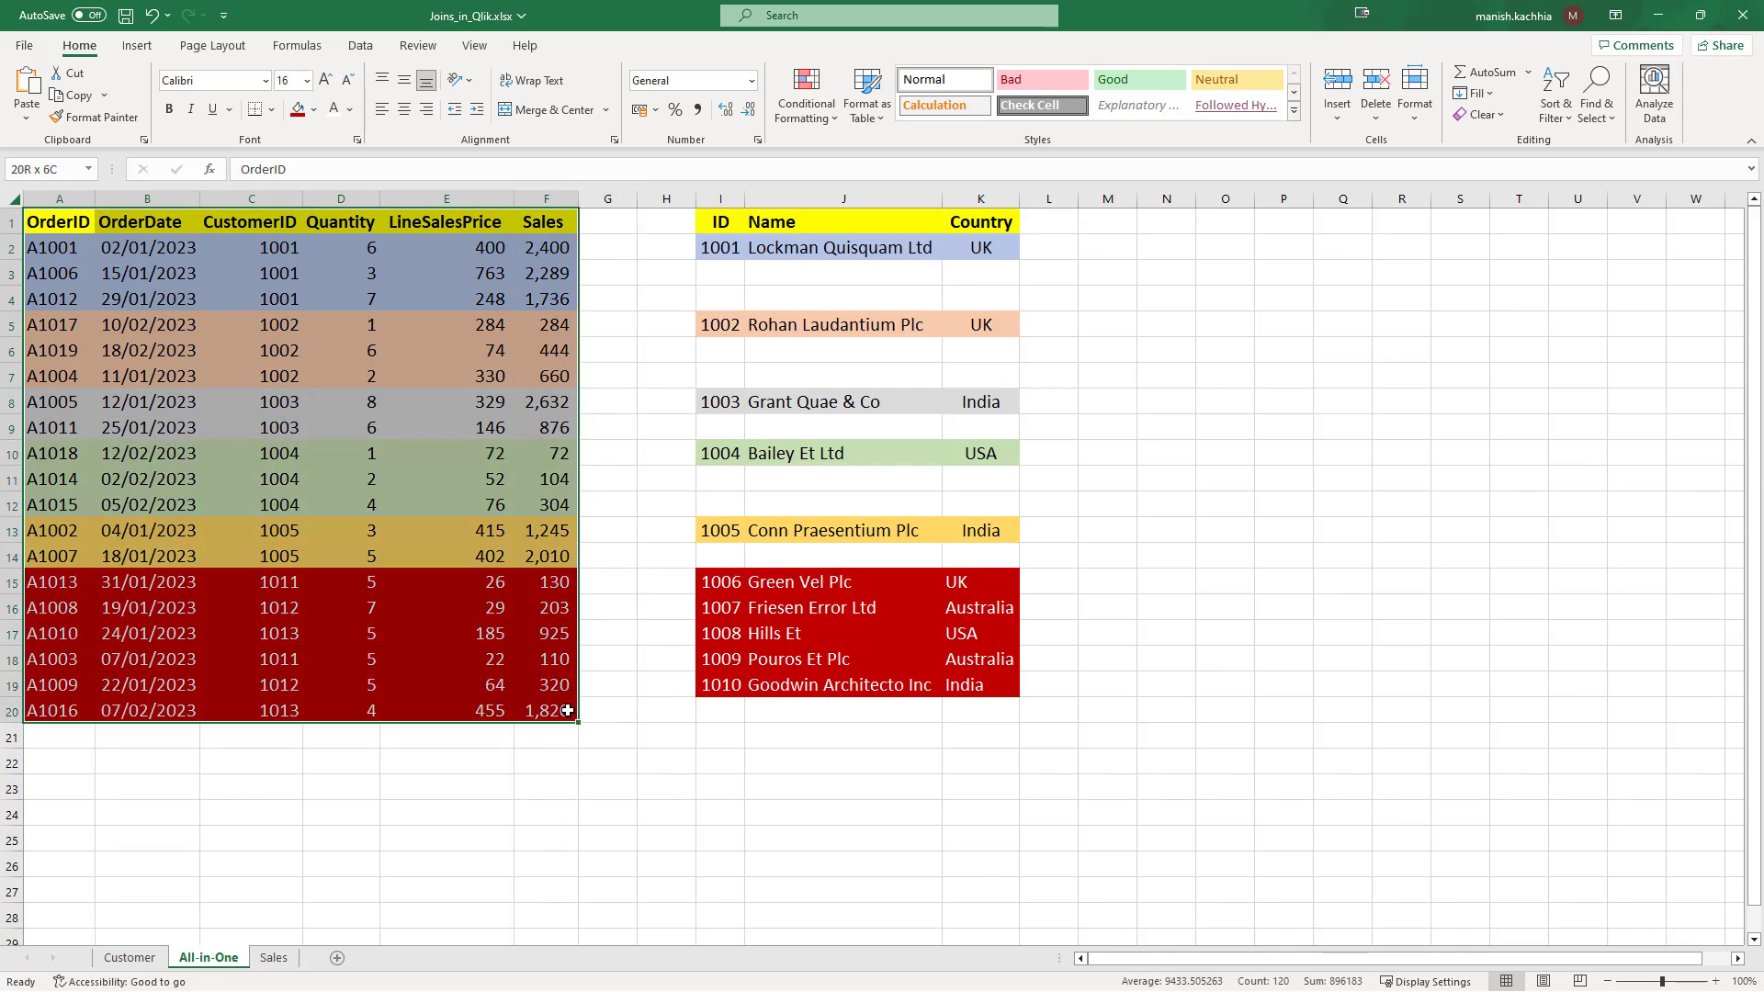
left_click(571, 733)
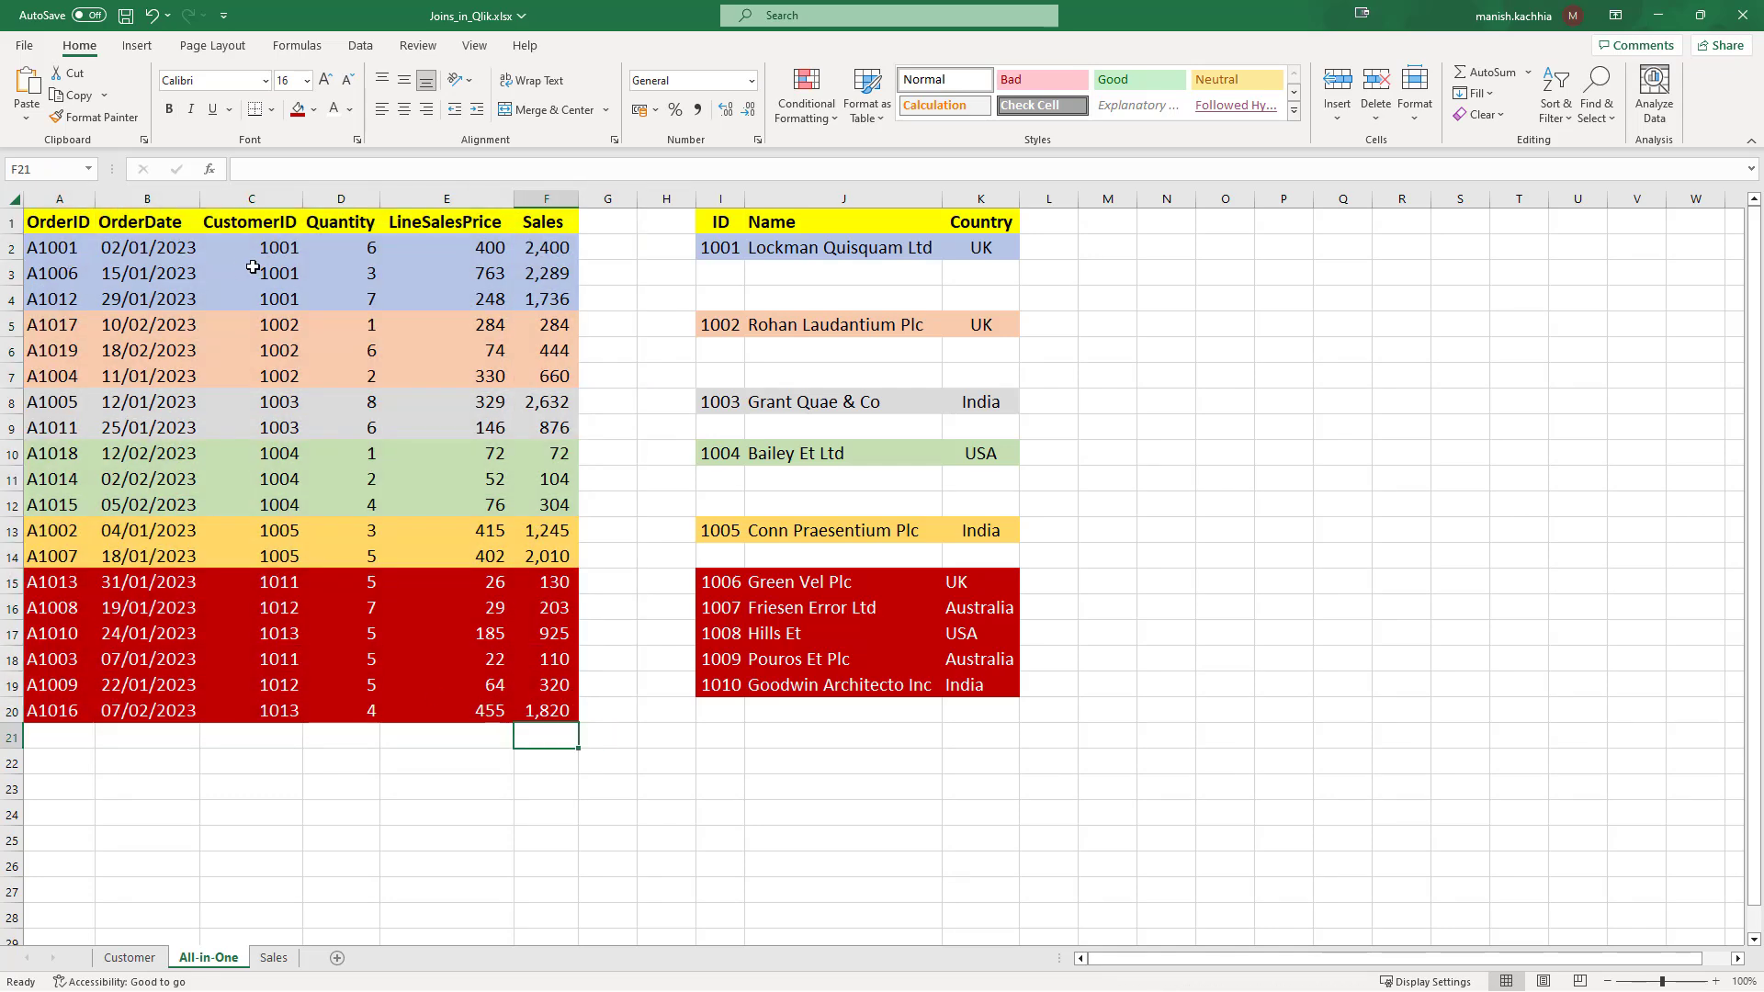
Mark the orders for customers 1001 and 1005, customers 1006–1010, and orders for 1011–1013.
left_click_drag(272, 247, 277, 556)
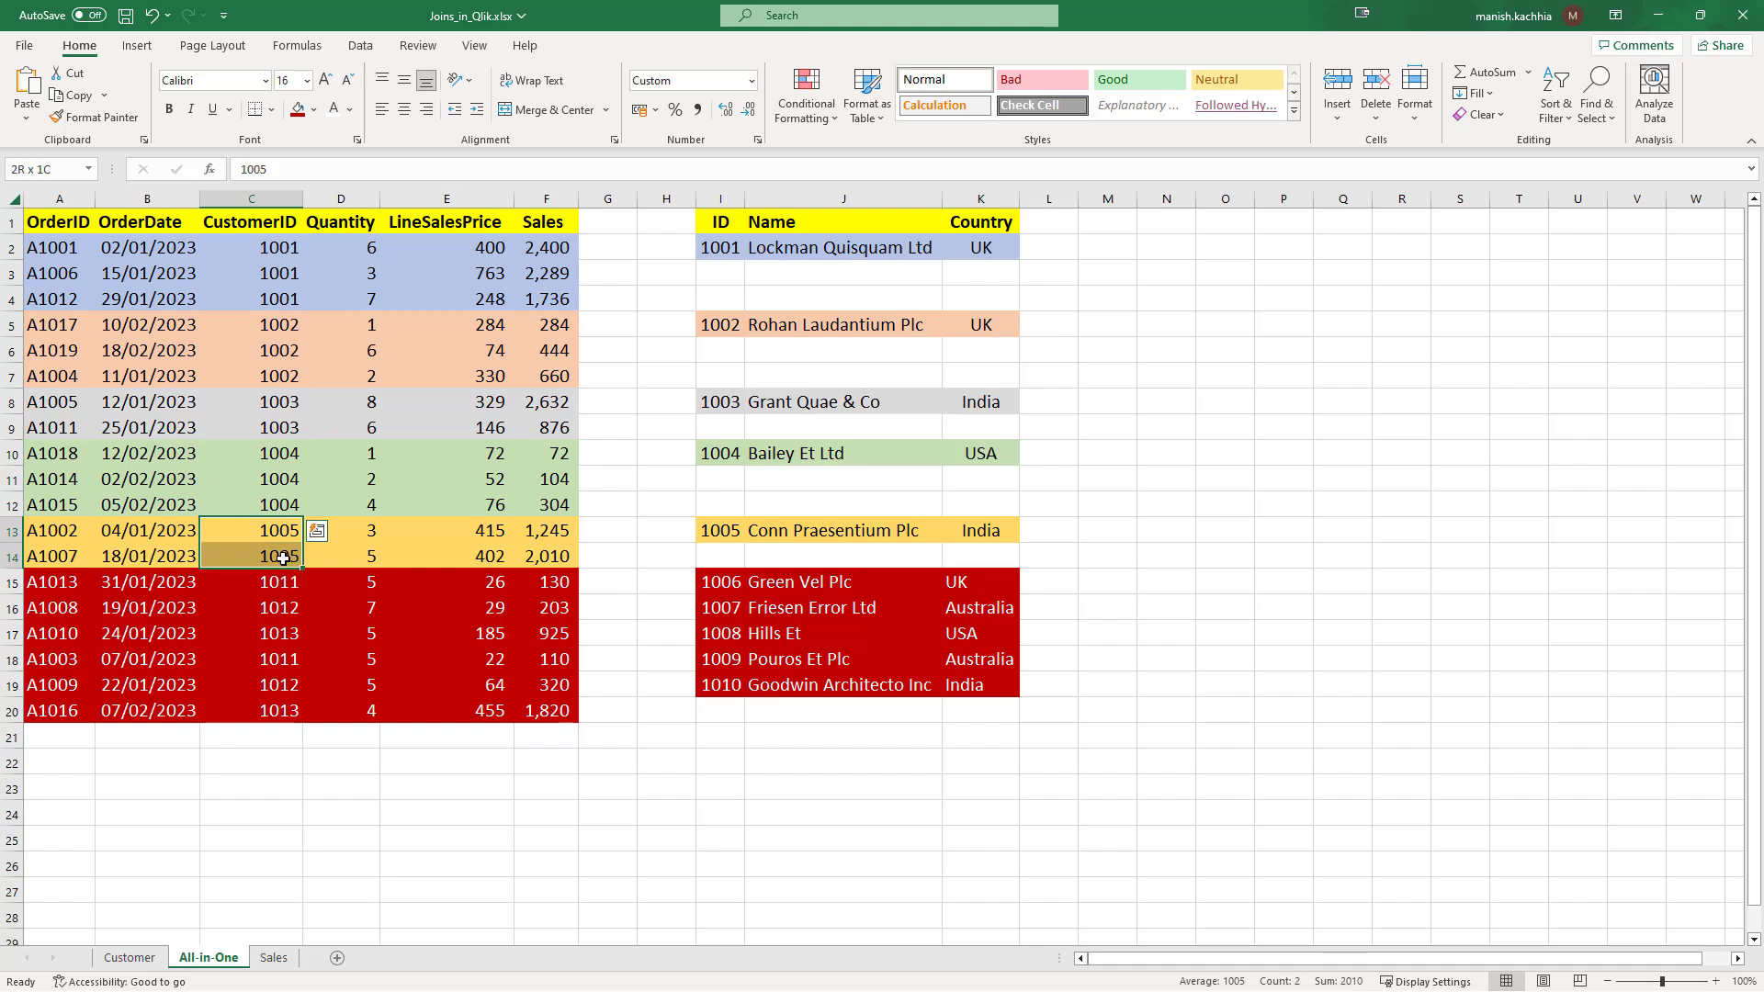
left_click_drag(721, 582, 974, 684)
left_click(735, 583)
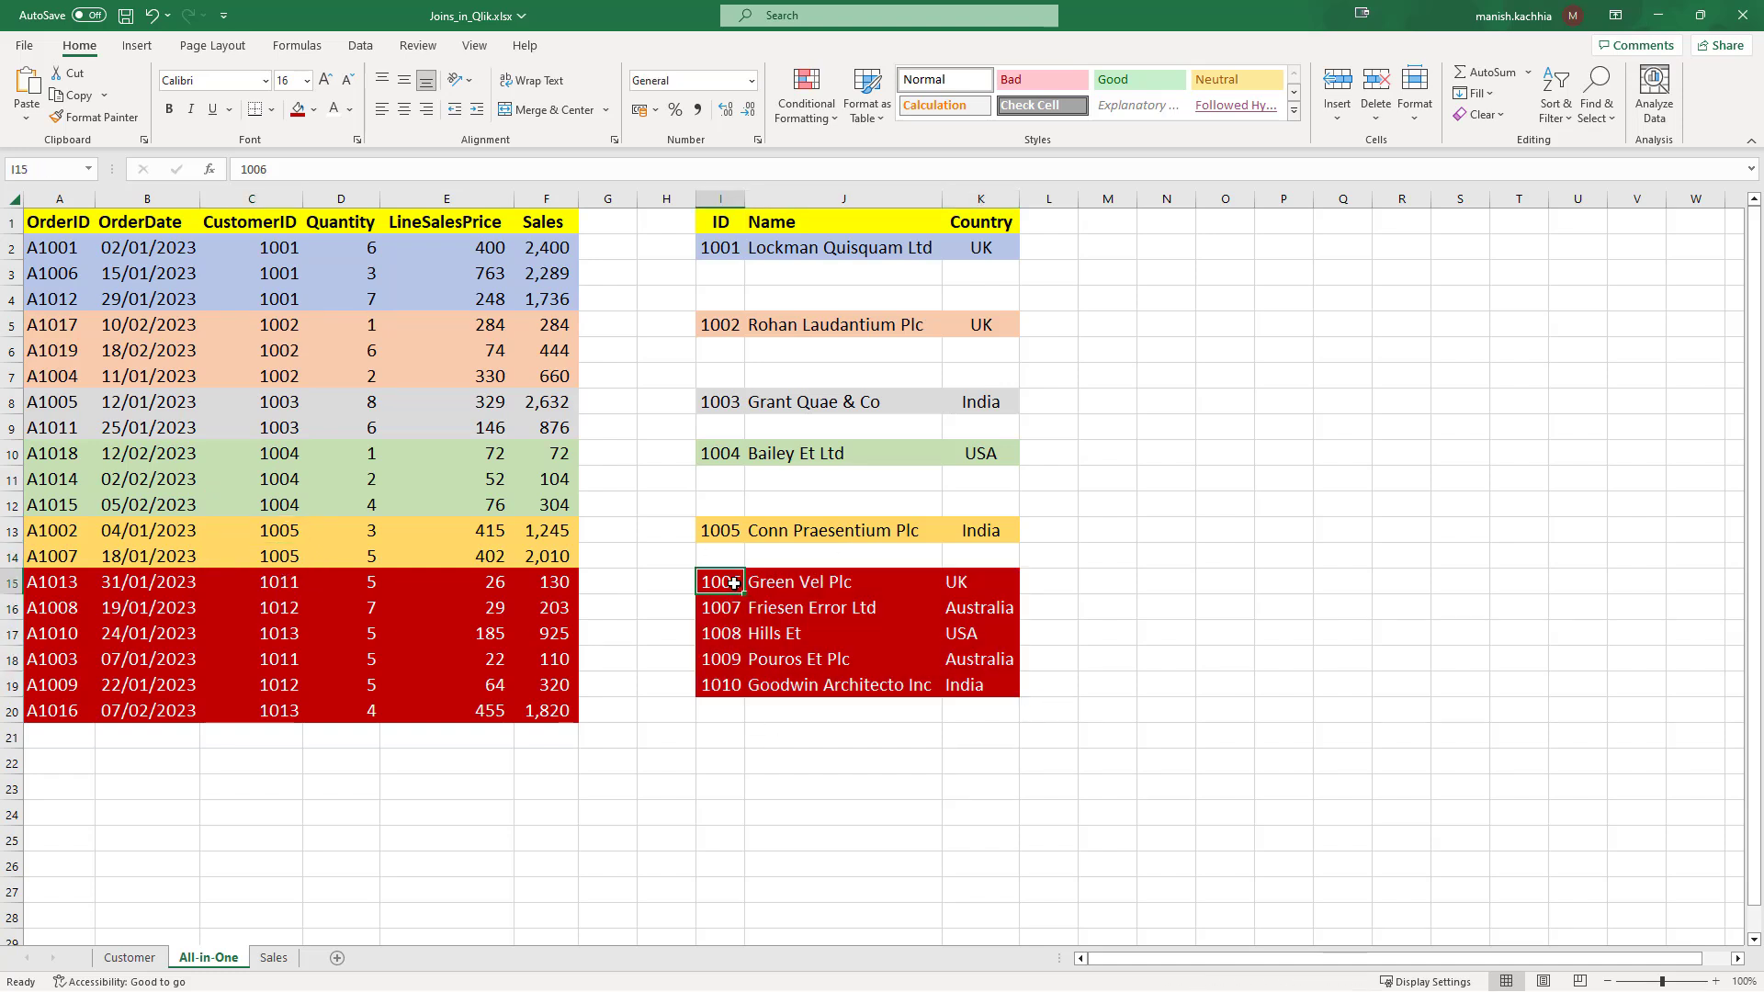
left_click_drag(730, 584, 997, 684)
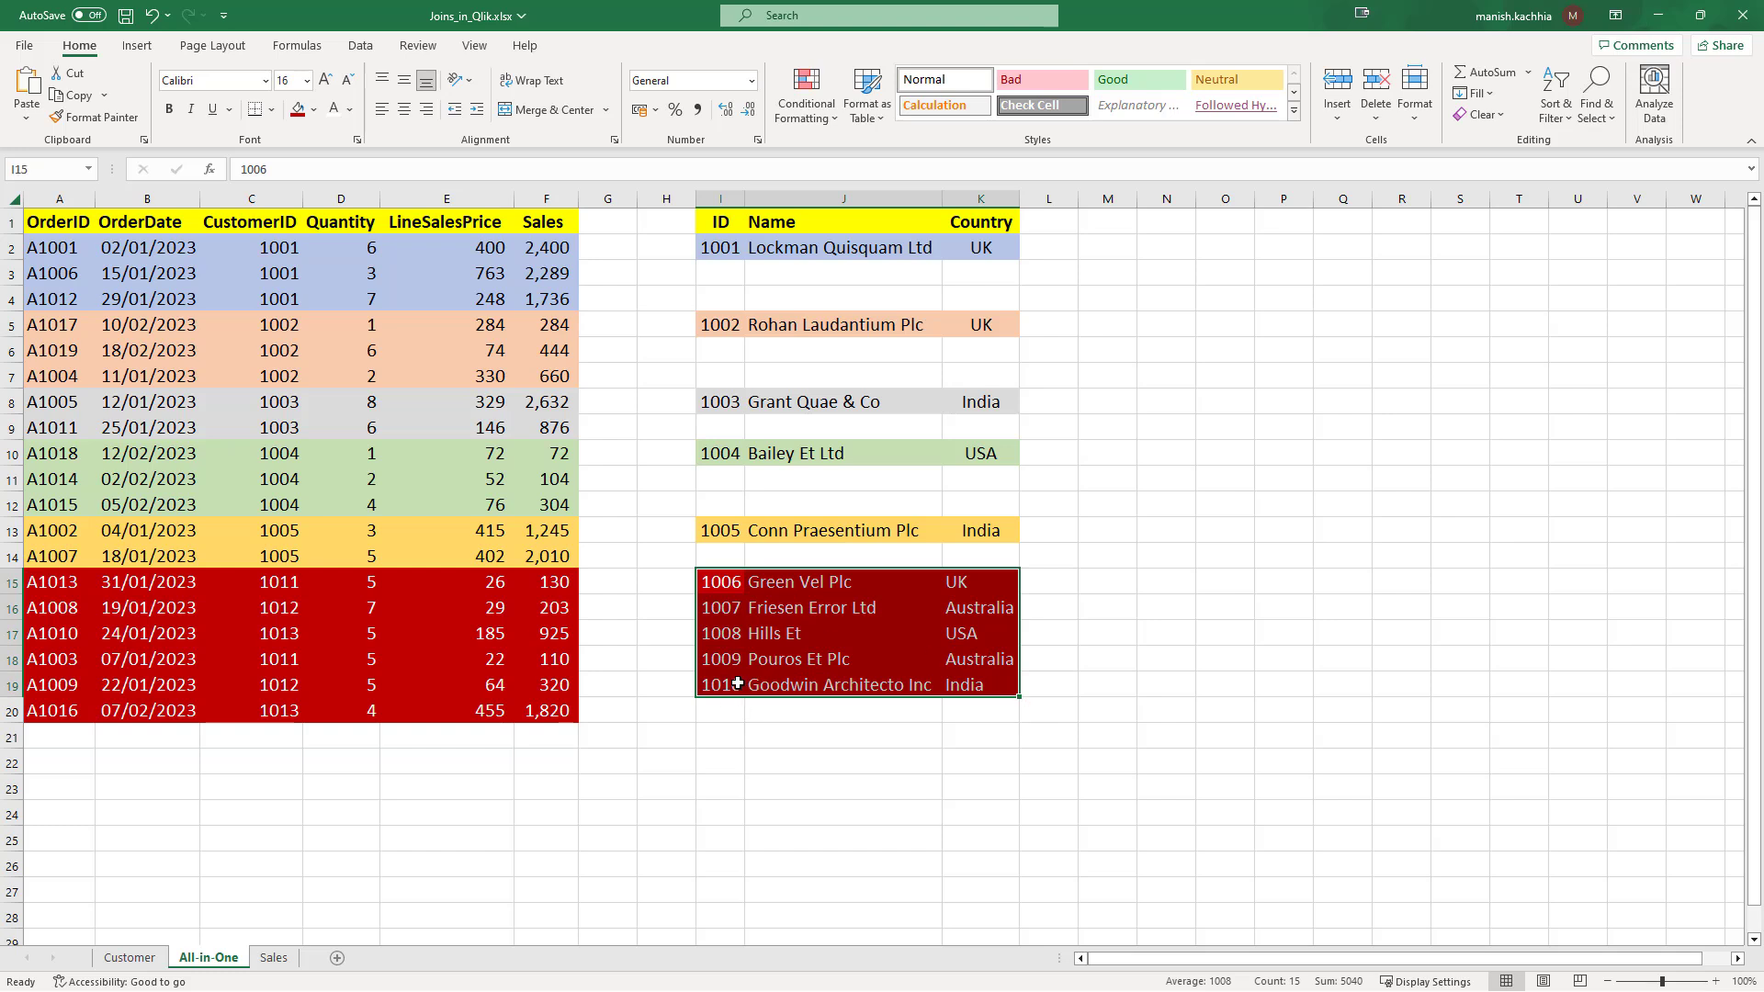
left_click(1162, 526)
left_click_drag(721, 222, 1009, 684)
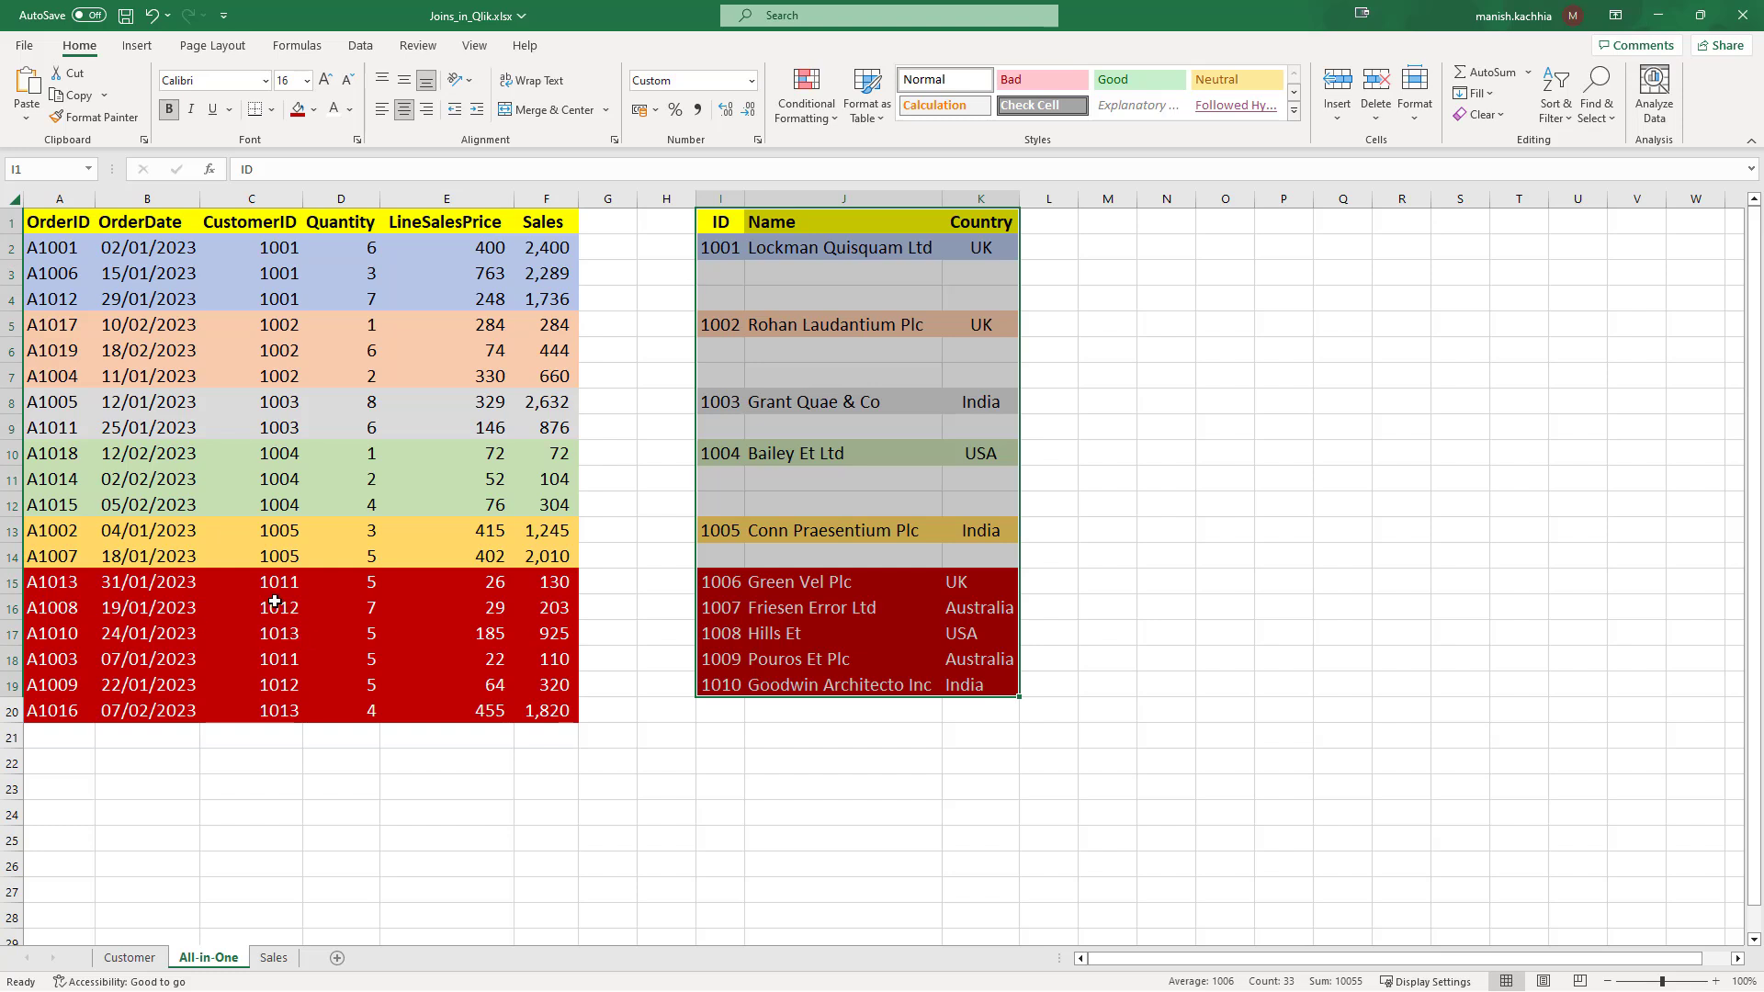
left_click_drag(274, 585, 285, 711)
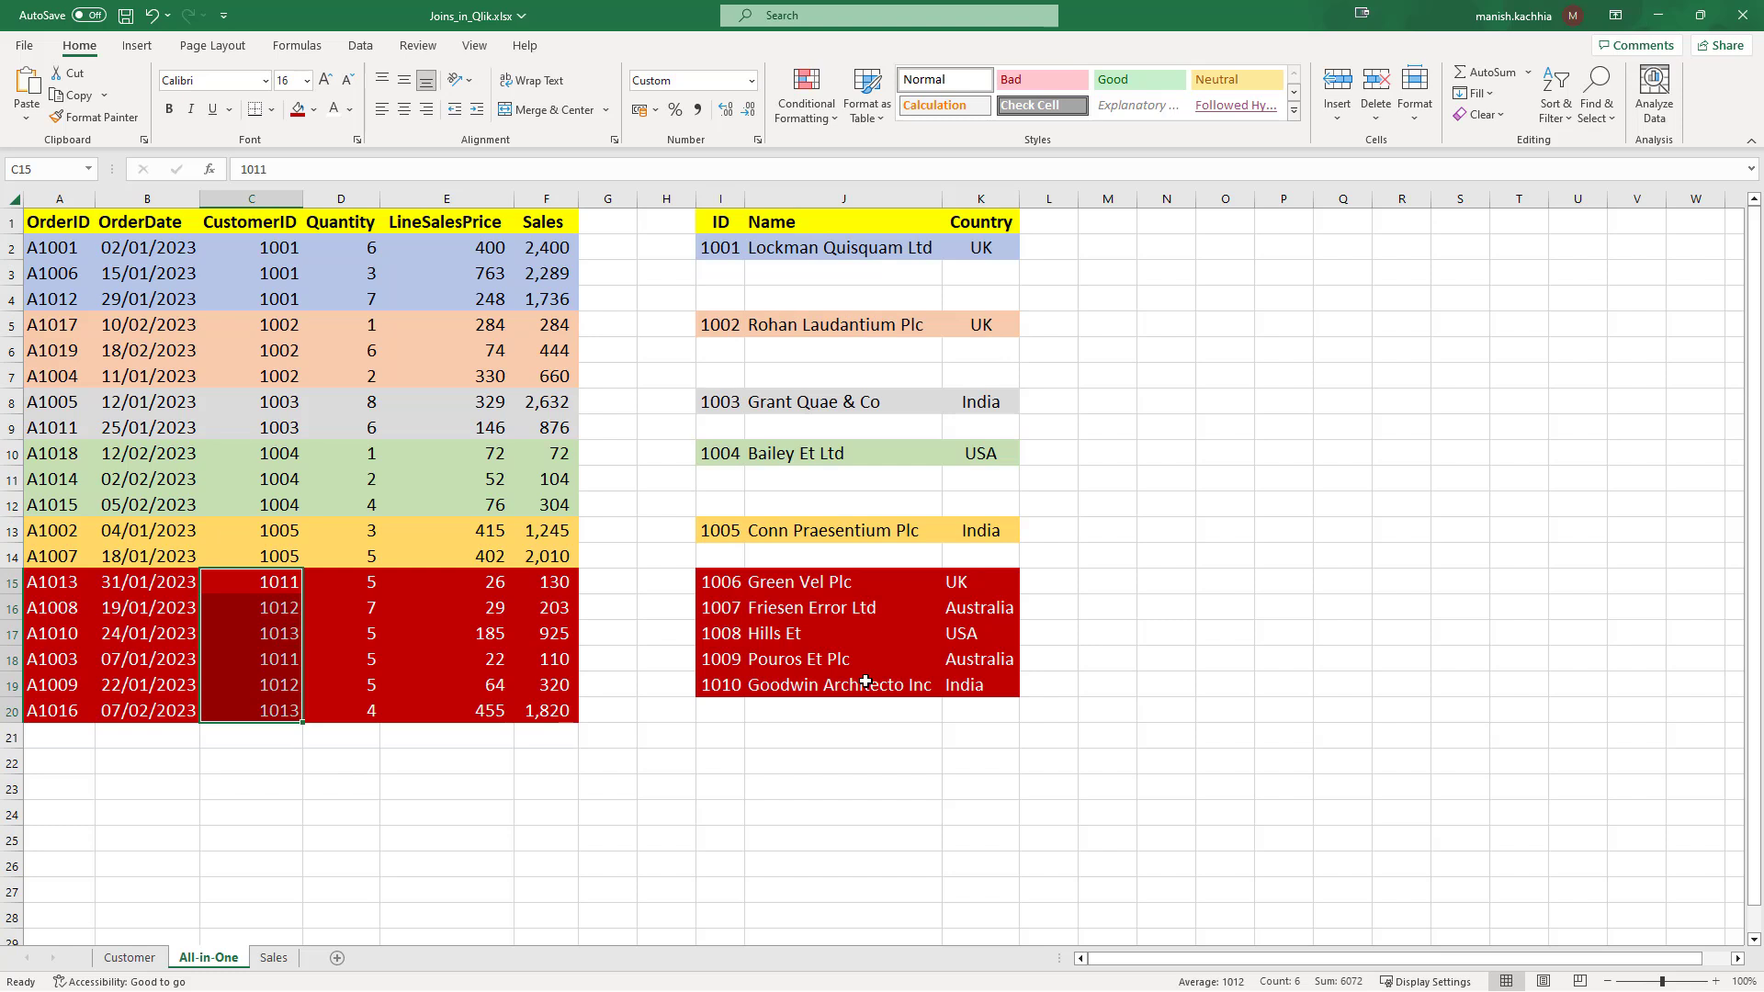